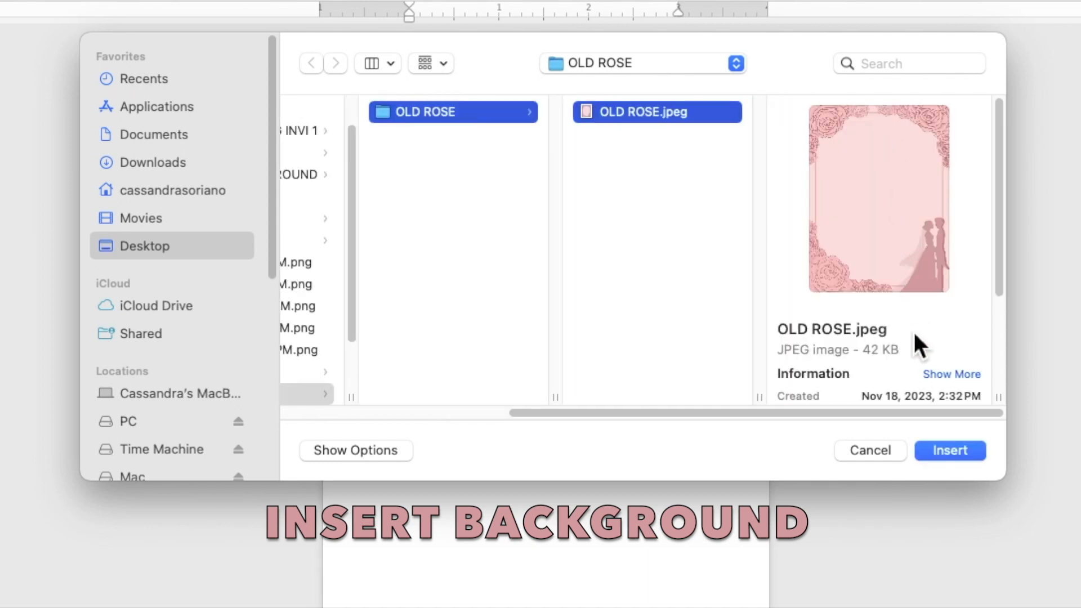
Insert the OLD ROSE.jpeg rose-and-couple picture onto the blank page
click(941, 452)
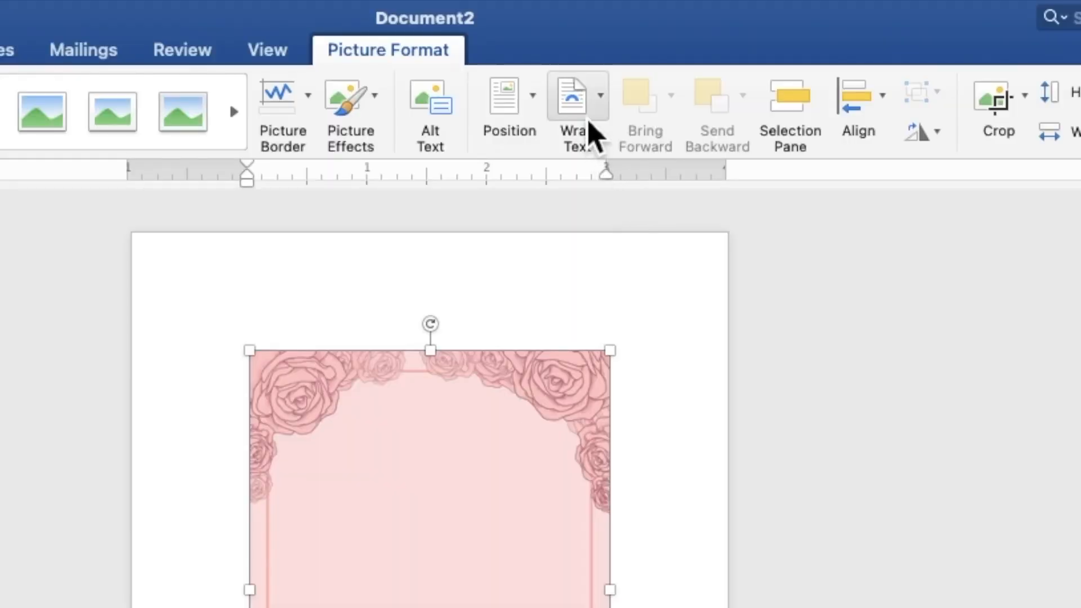
Set the rose picture behind text and stretch it to 6.98" by 5.24" to cover the page
click(589, 120)
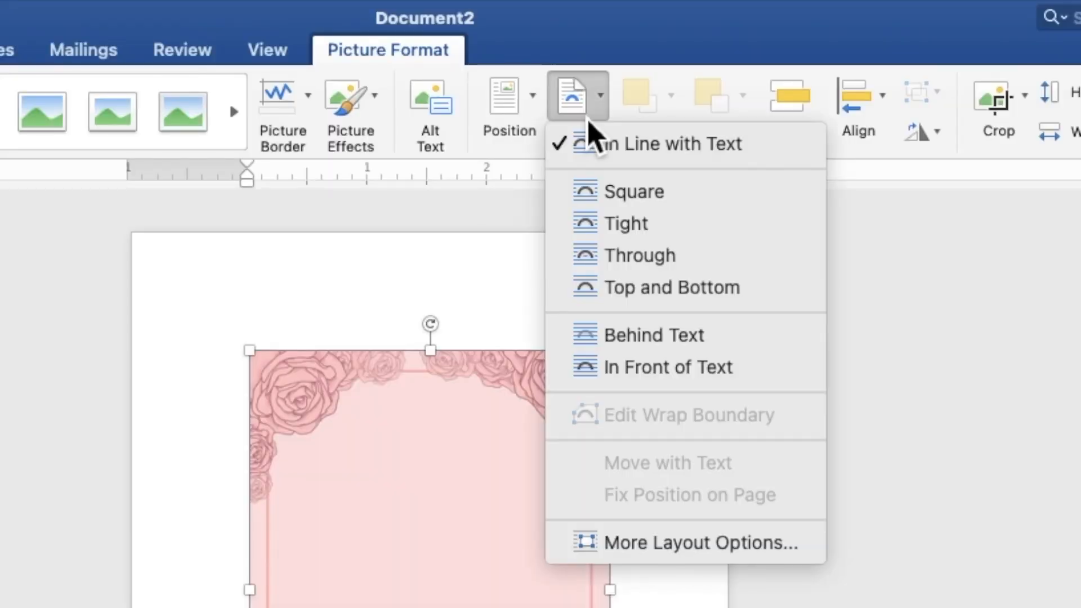
click(603, 336)
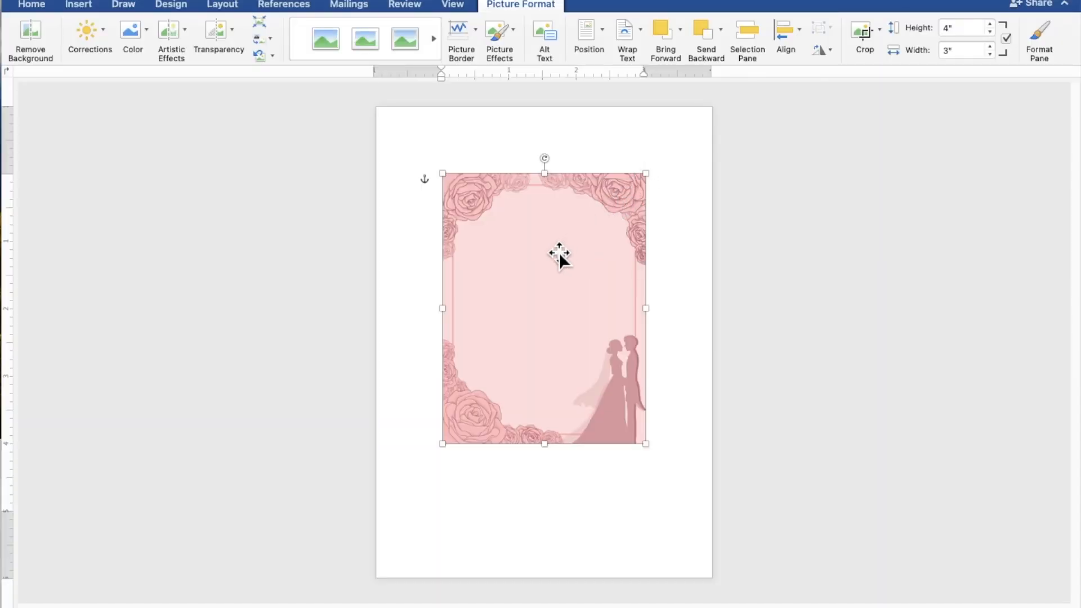
drag(559, 252, 492, 186)
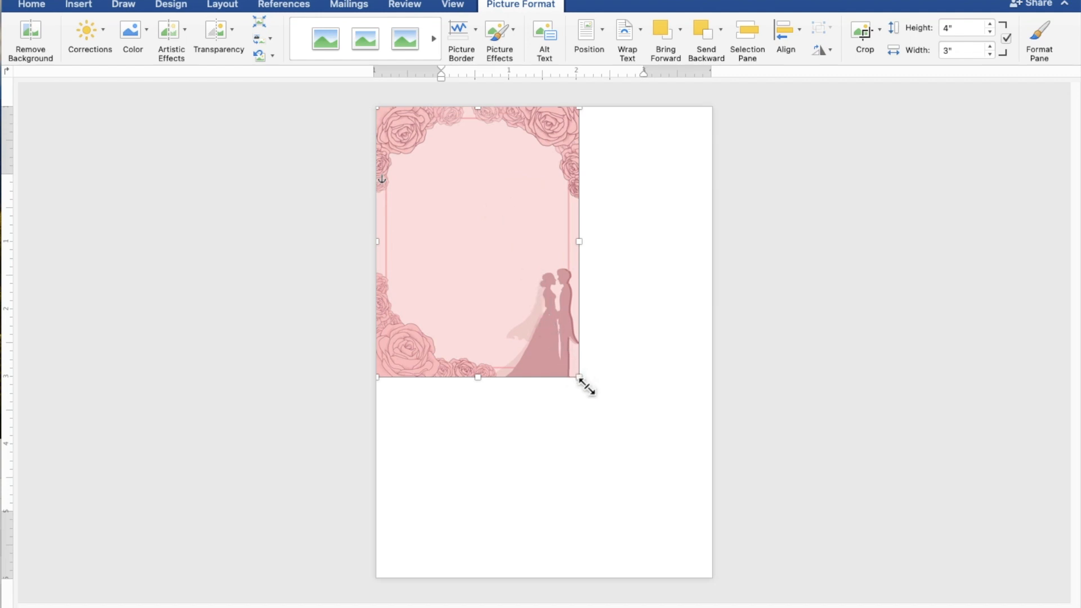
drag(586, 387, 709, 588)
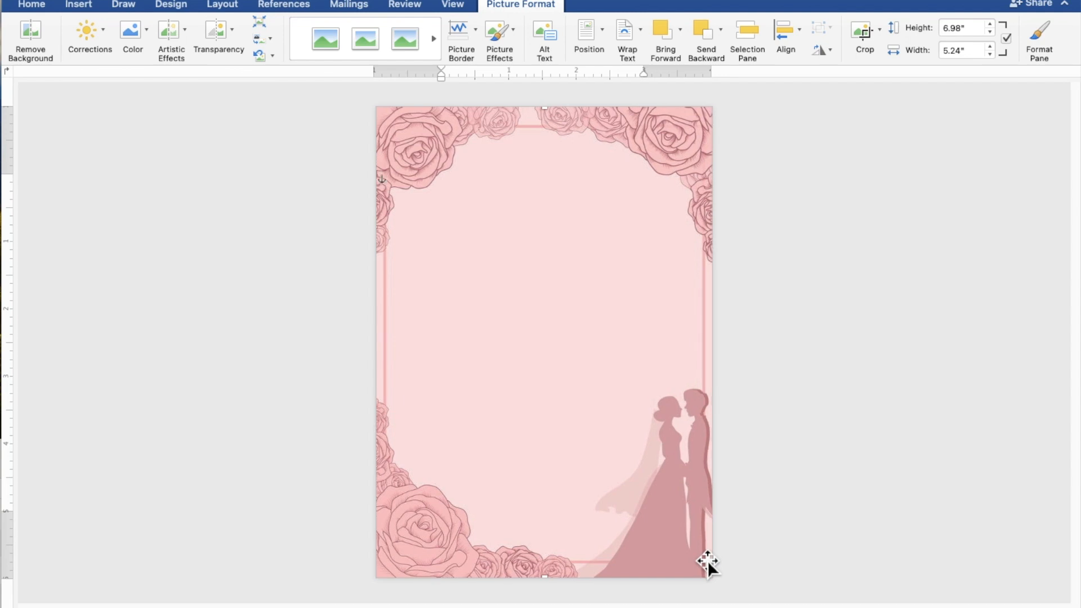
click(869, 509)
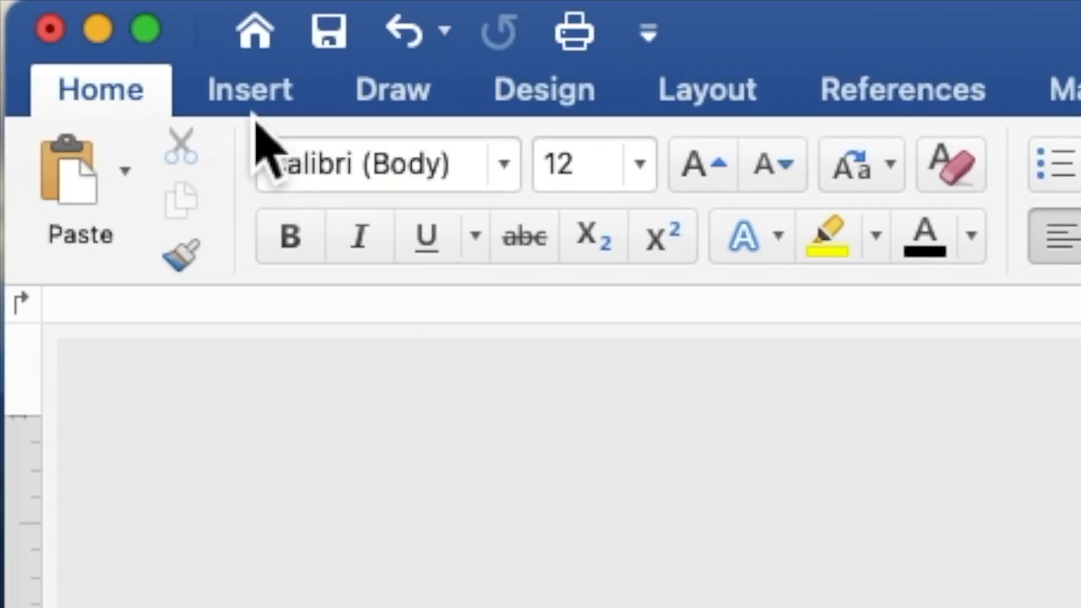
Draw a 5.14" by 4.57" rectangle across the middle of the rose page
click(246, 101)
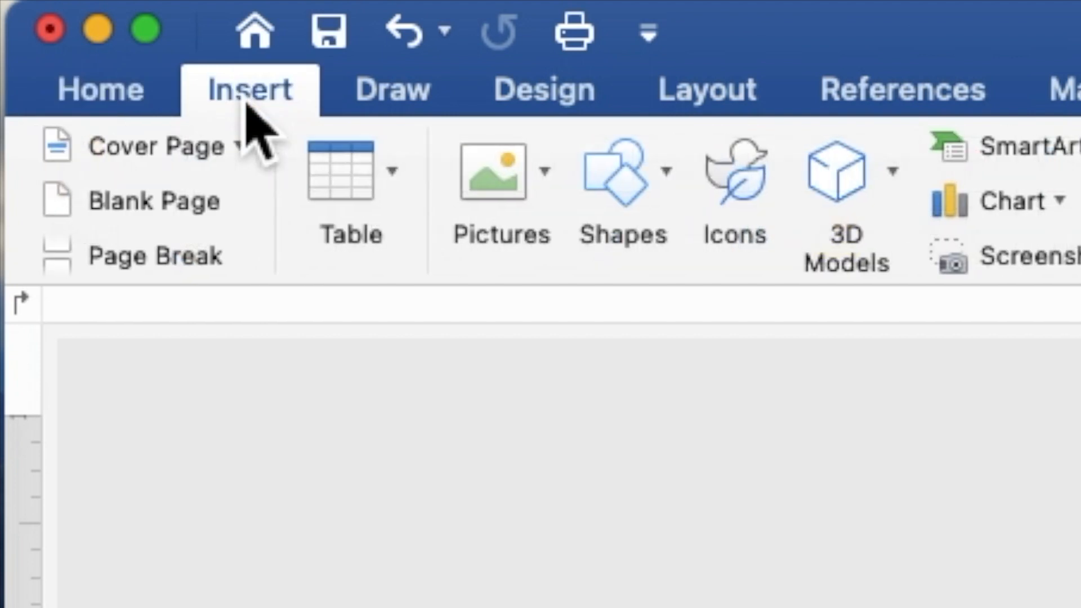
click(639, 180)
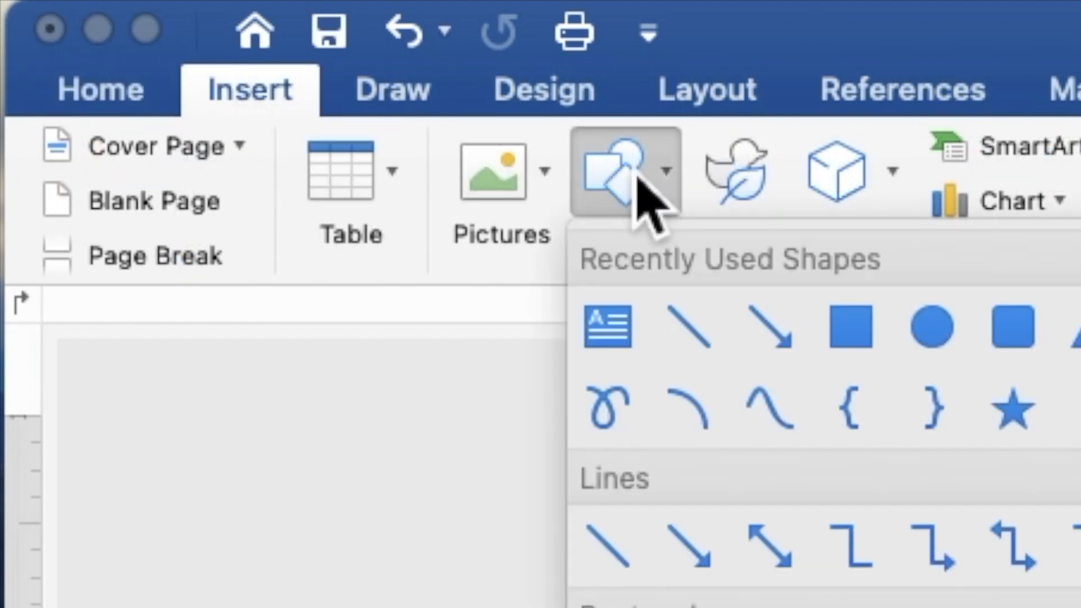
click(858, 350)
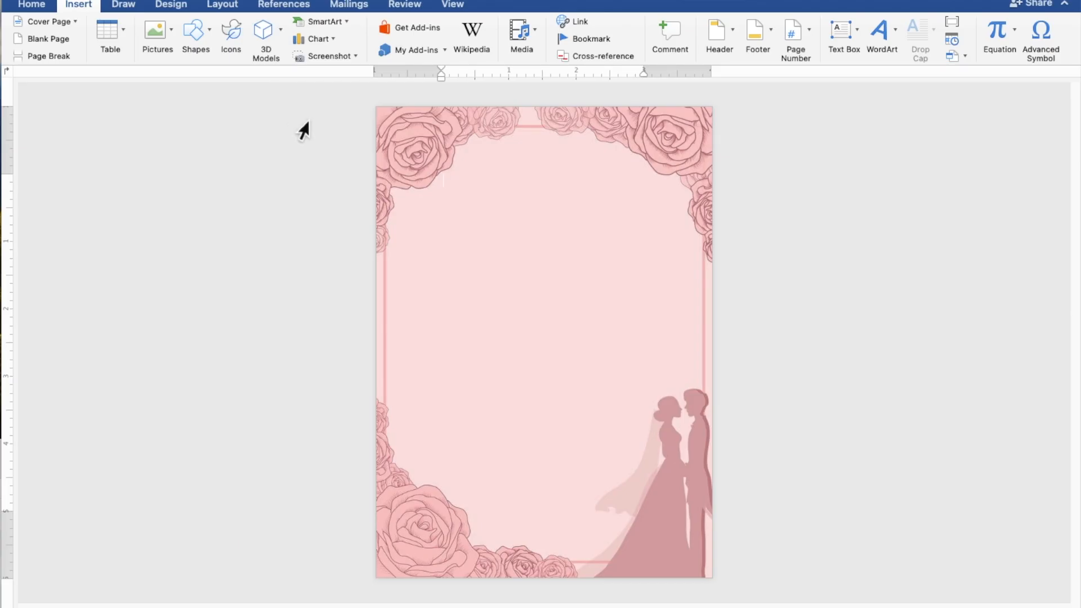
drag(398, 207, 707, 552)
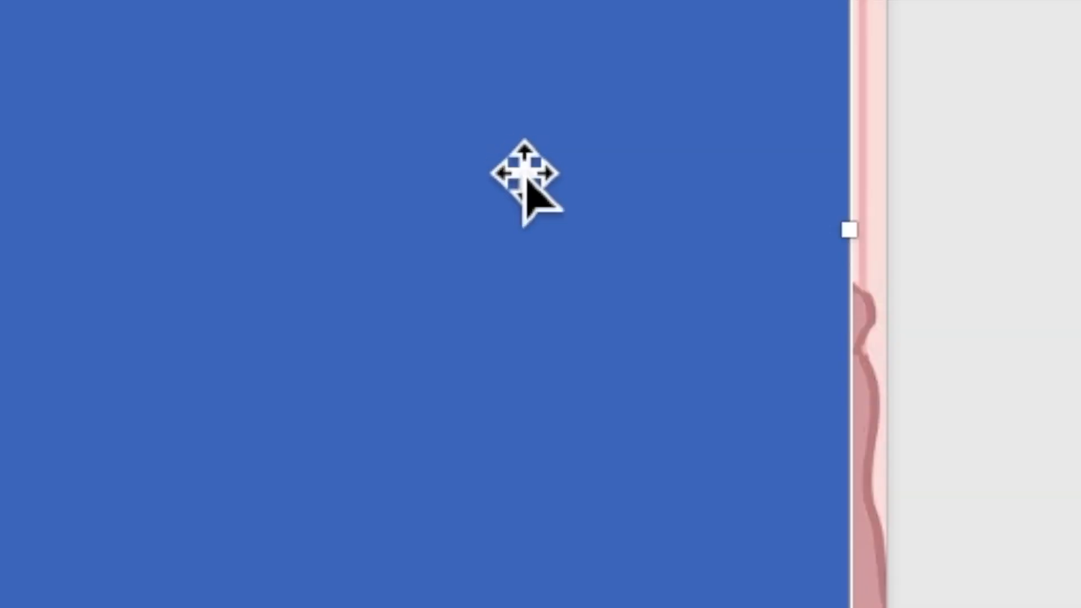
Open the rectangle for adding text
right_click(505, 152)
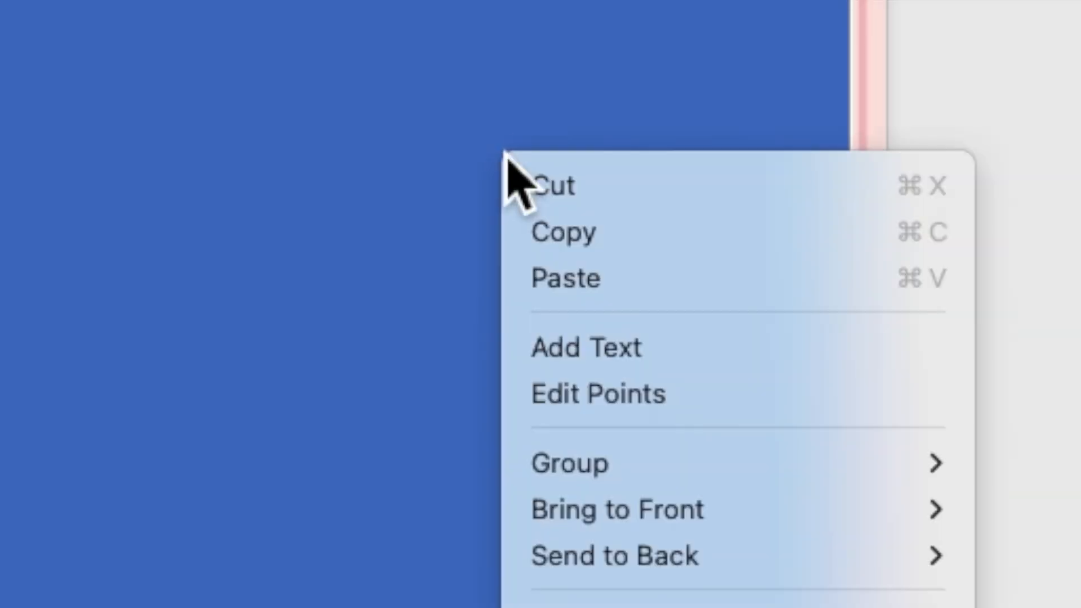
click(561, 360)
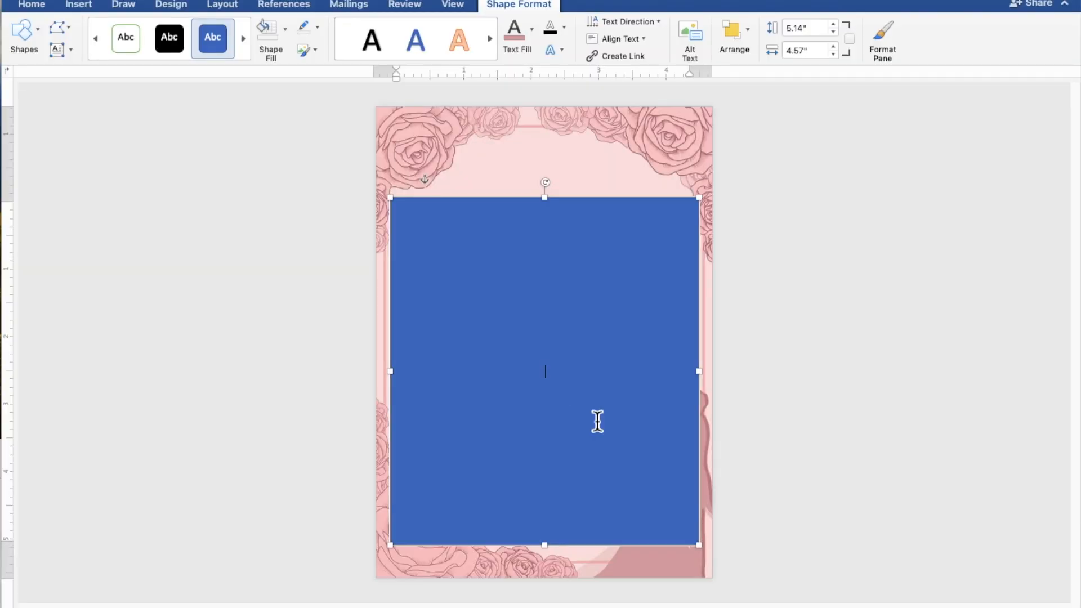
scroll(597, 421, up, 3)
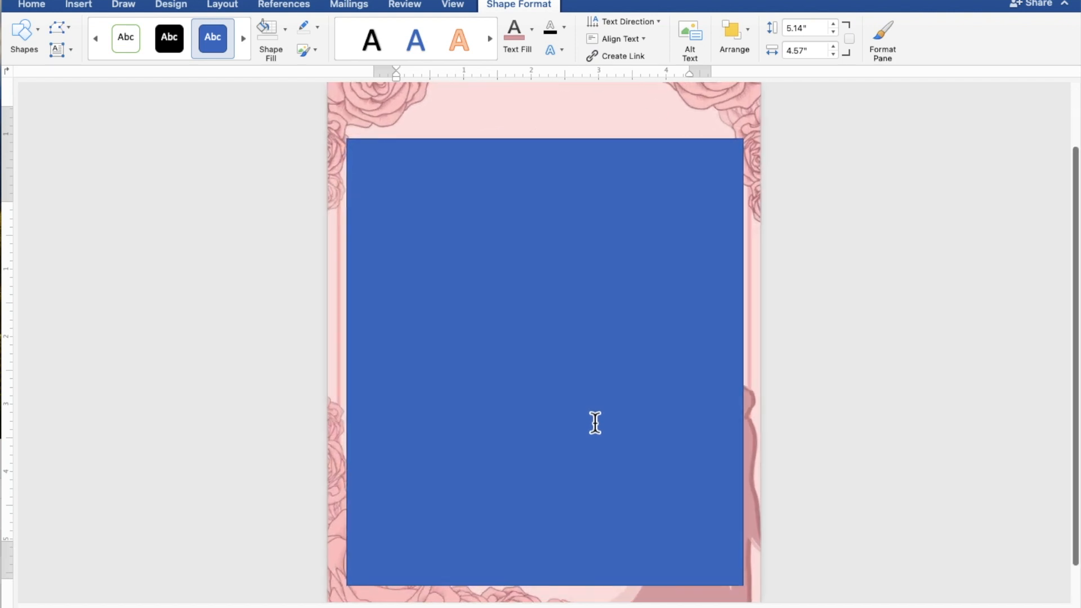
scroll(595, 422, up, 3)
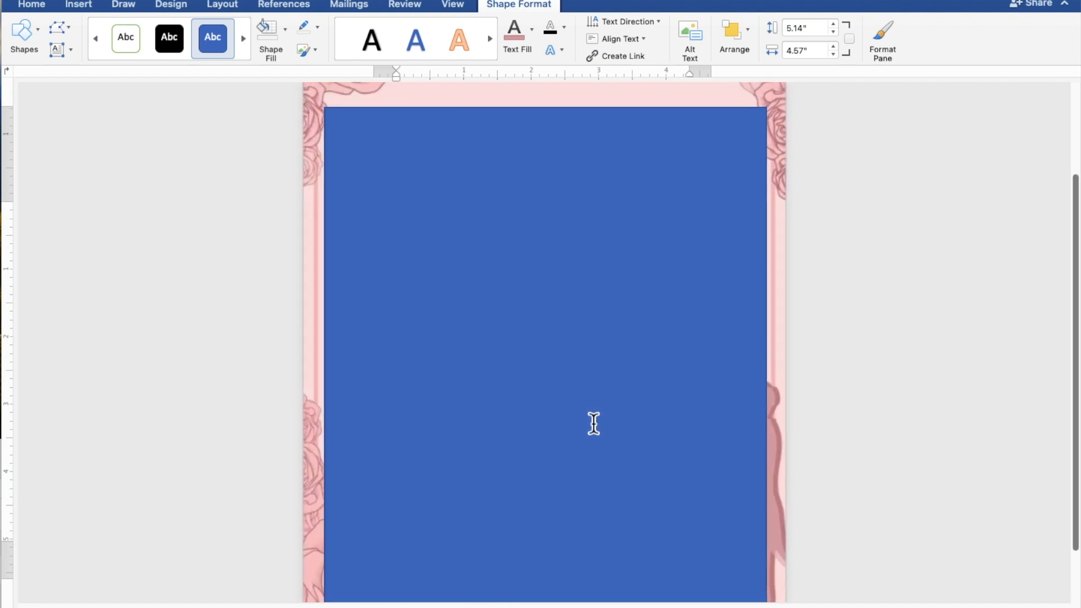
scroll(594, 423, down, 1)
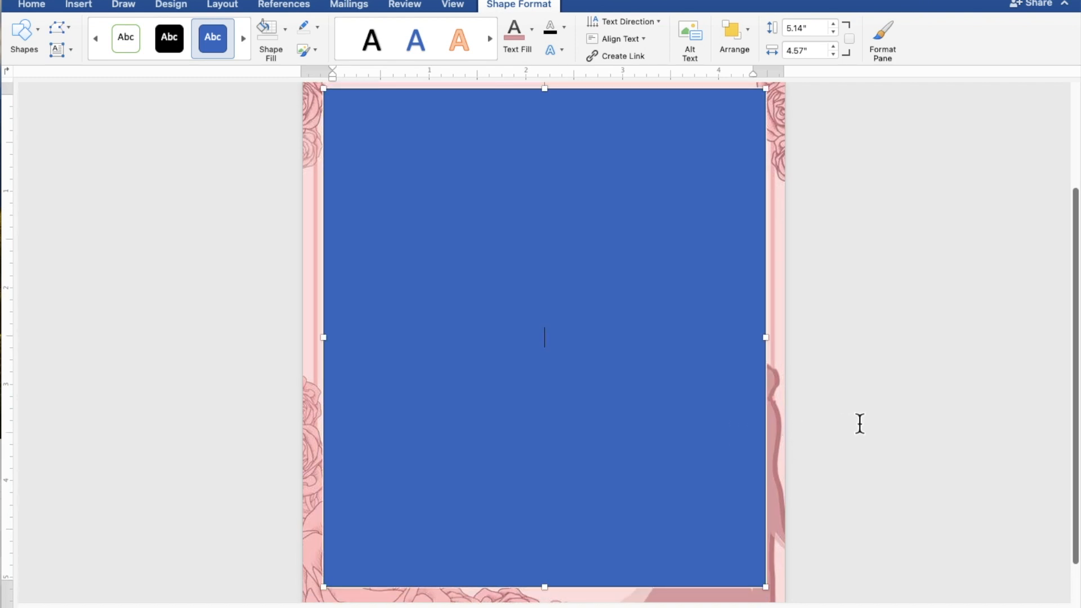
Type TOGETHER WITH THEIR FAMILIES, a blank line, then the couple's two names separated by AND
text(TOGETHE)
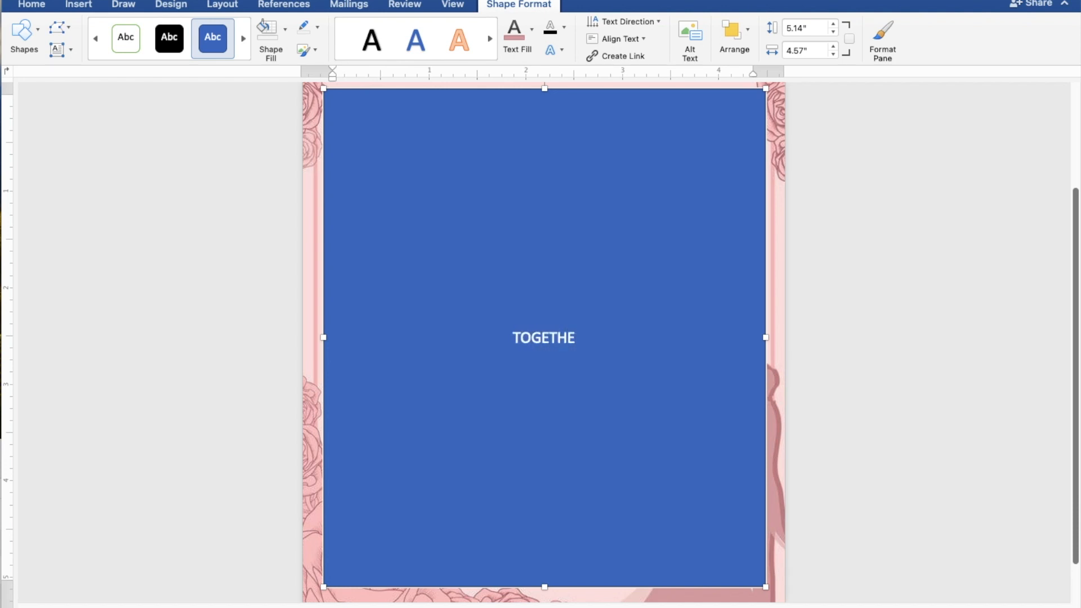
text(R)
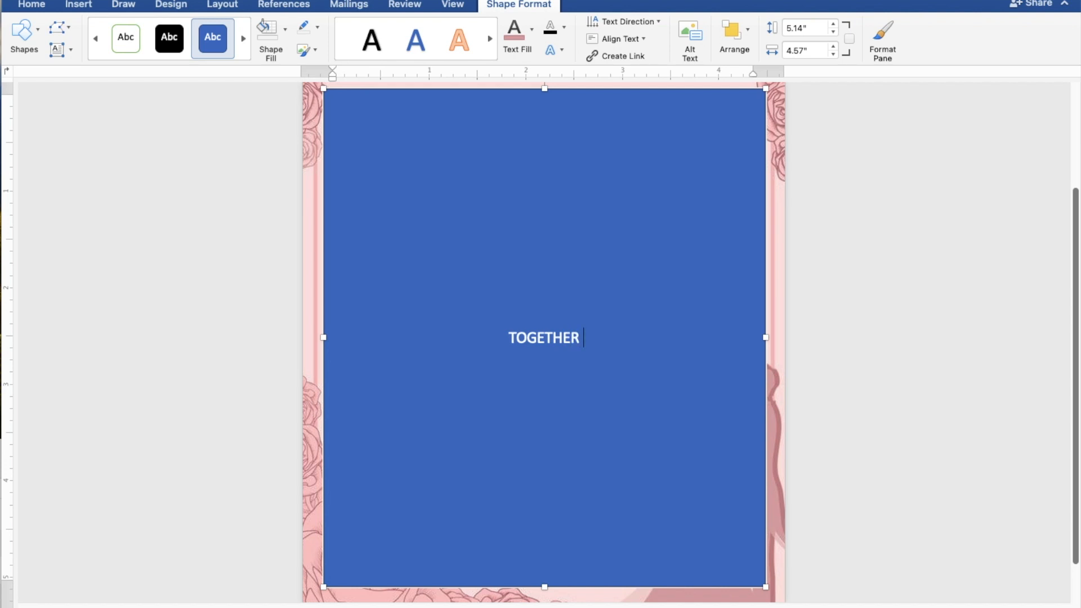
text( WITH THE)
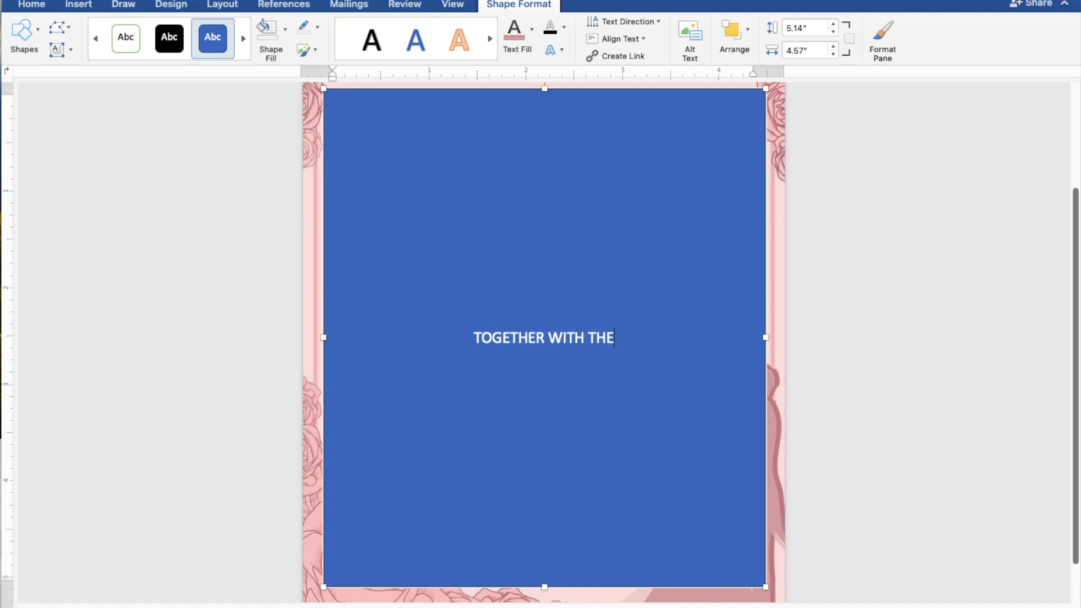
text(IR)
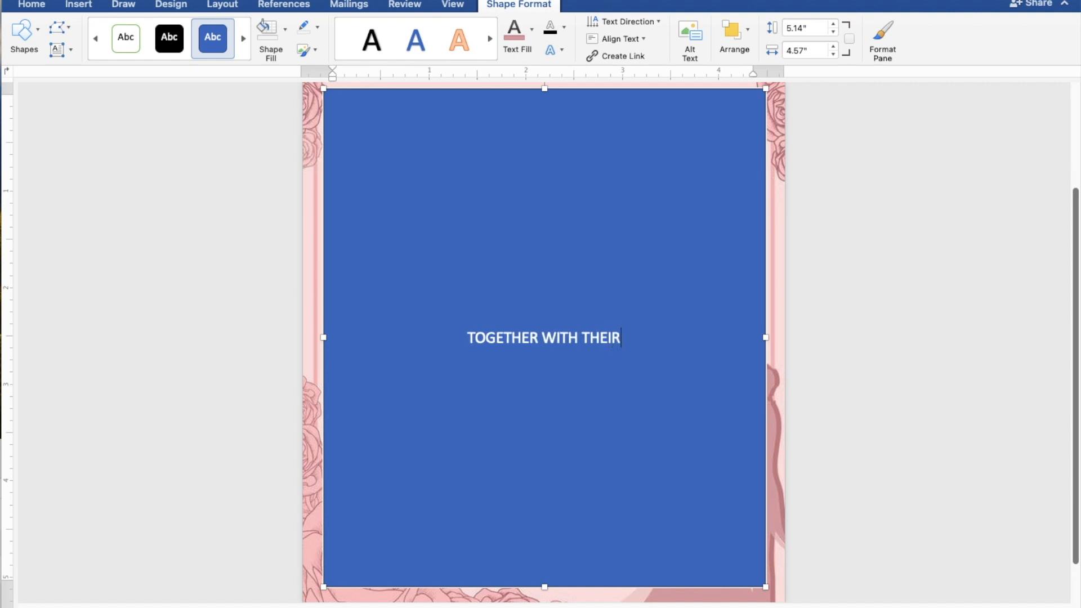
text( FA)
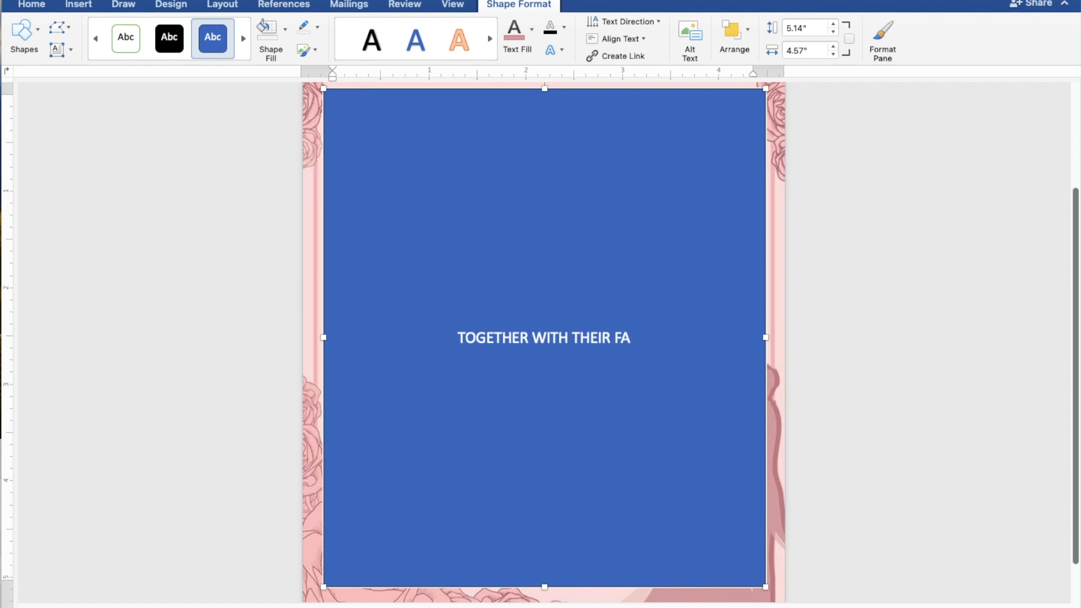
text(MI)
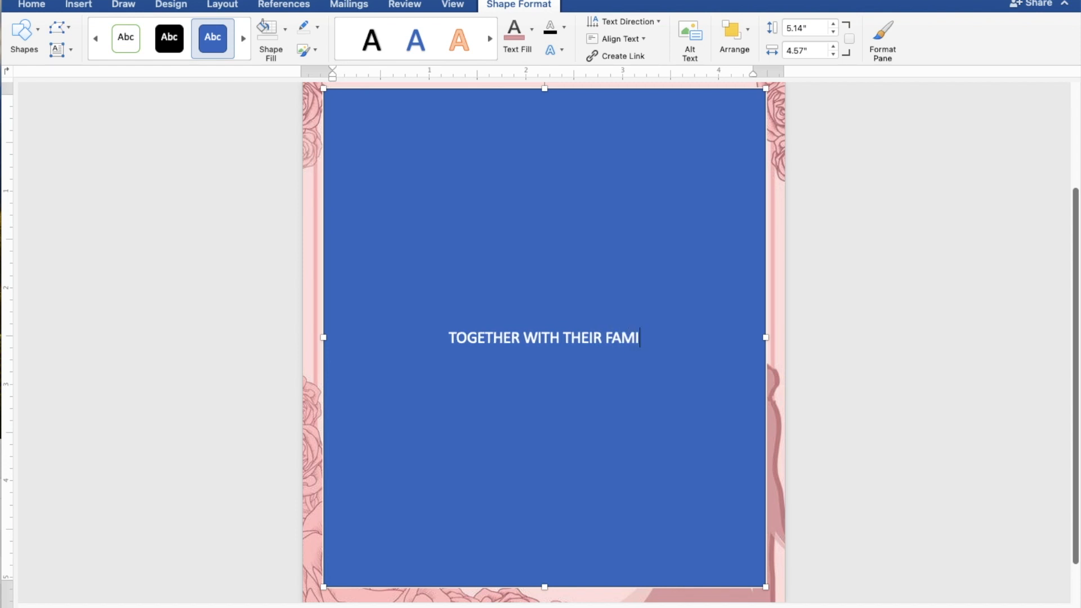
text(LIES)
key(Return)
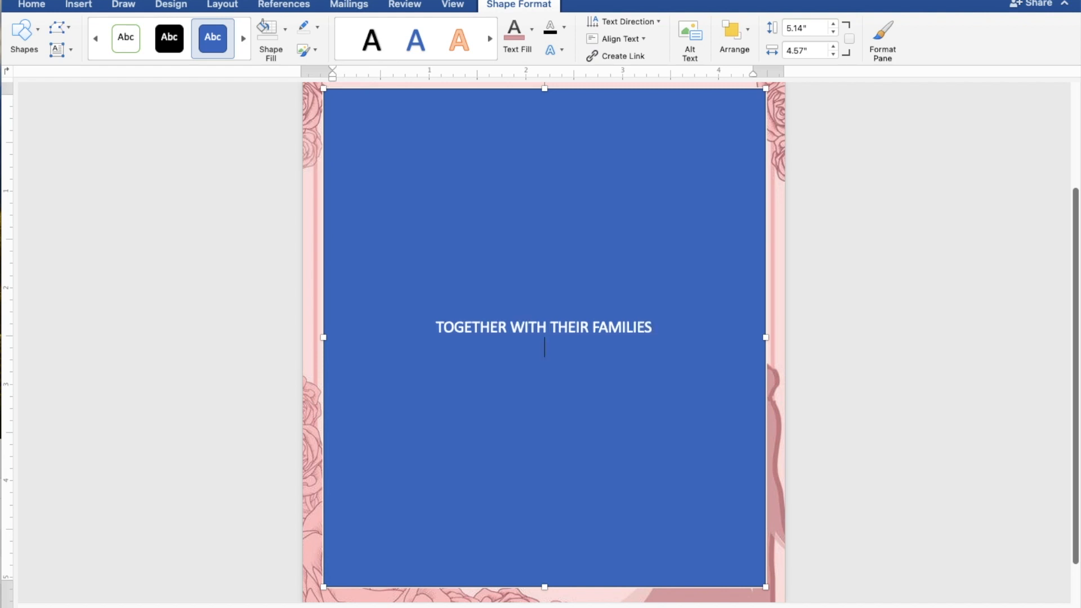
key(Return)
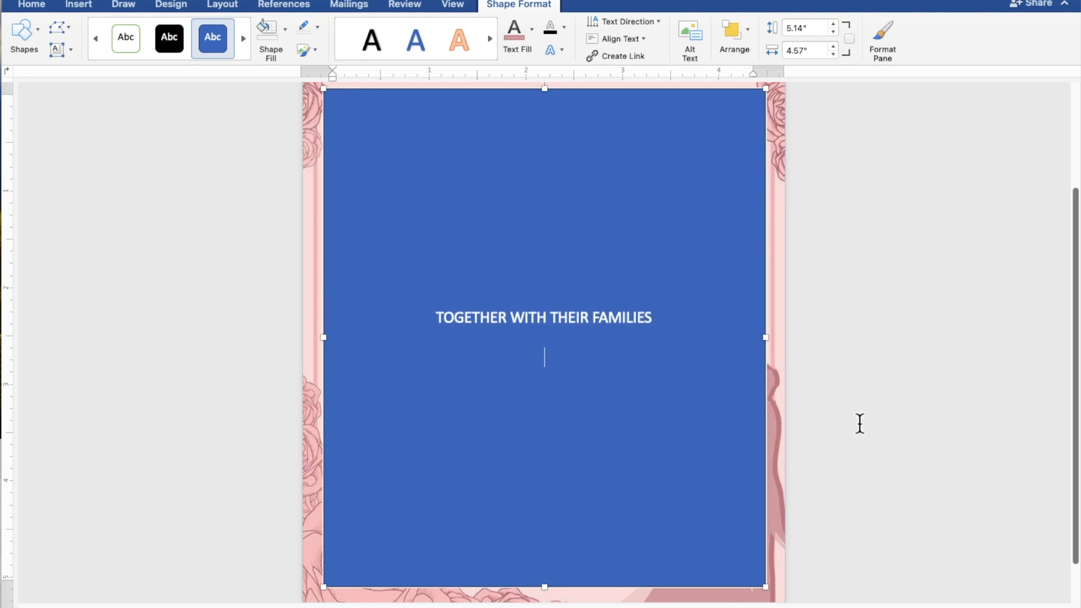
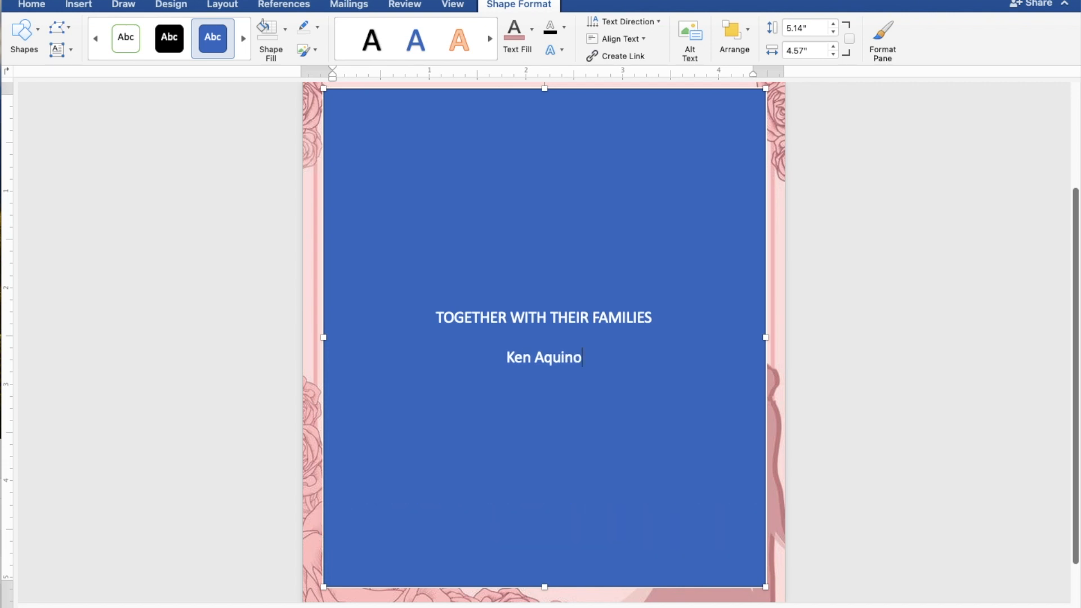
key(Return)
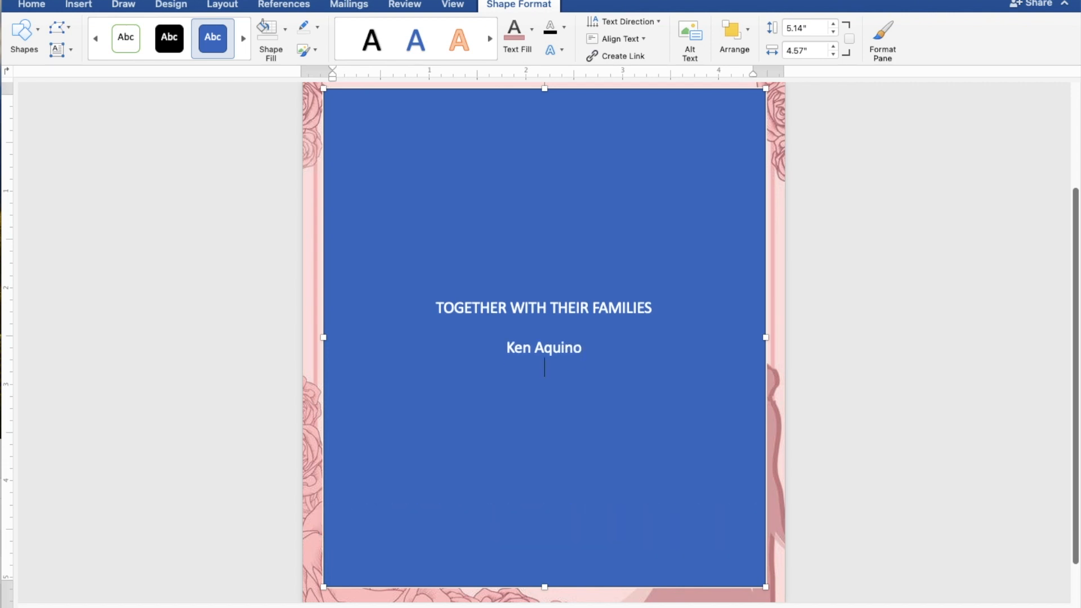
text(AND)
key(Return)
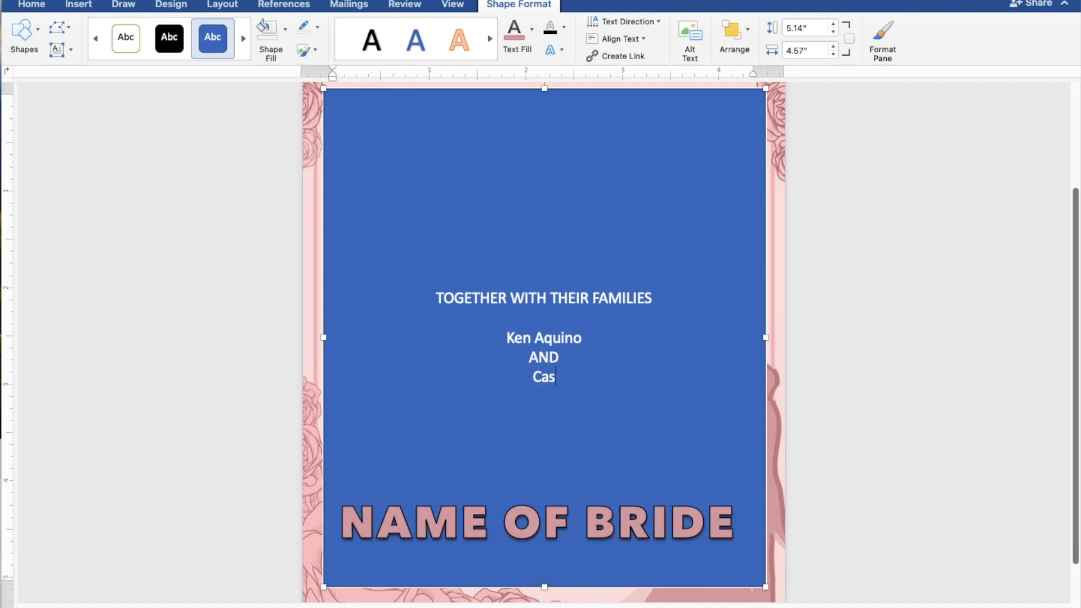
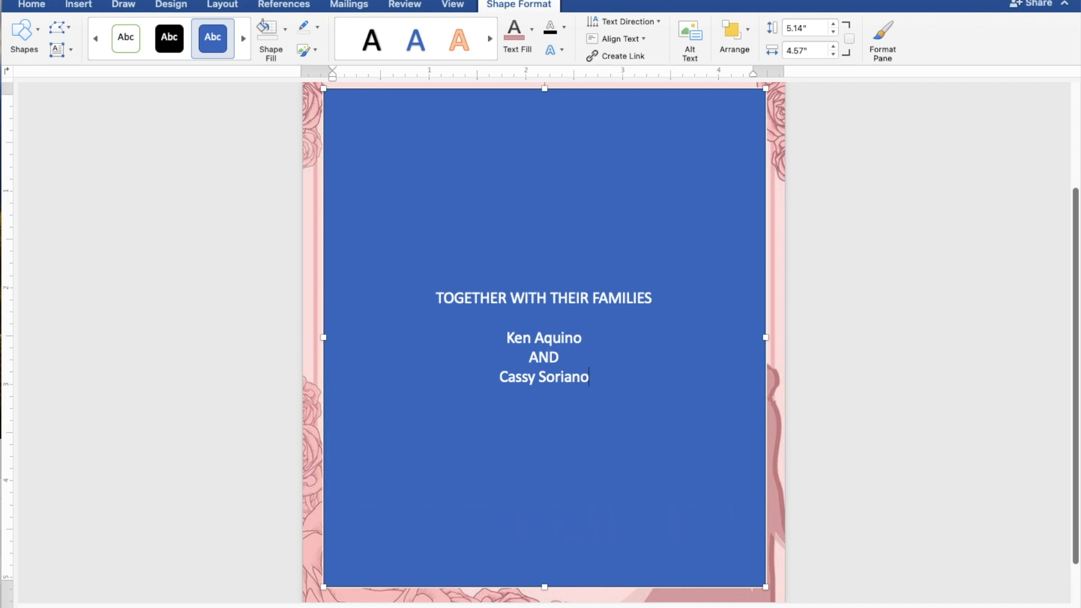
Add the lines REQUEST THE PLEASURE OF YOUR PRESENCE and AS THEY JOYFULLY UNITE IN MARRIAGE
key(Return)
key(Return)
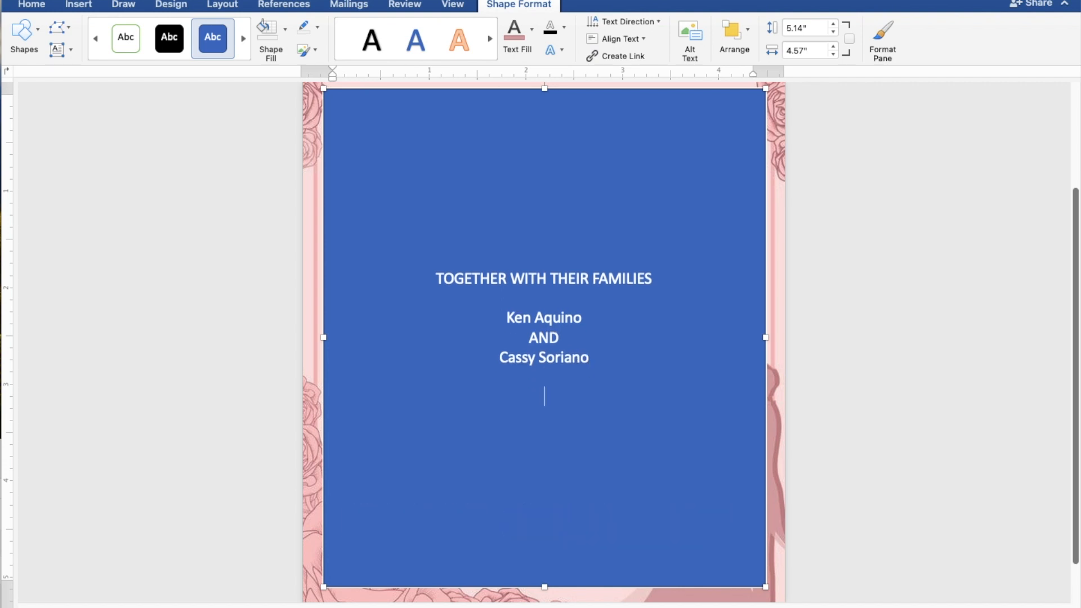
text(REQUEST)
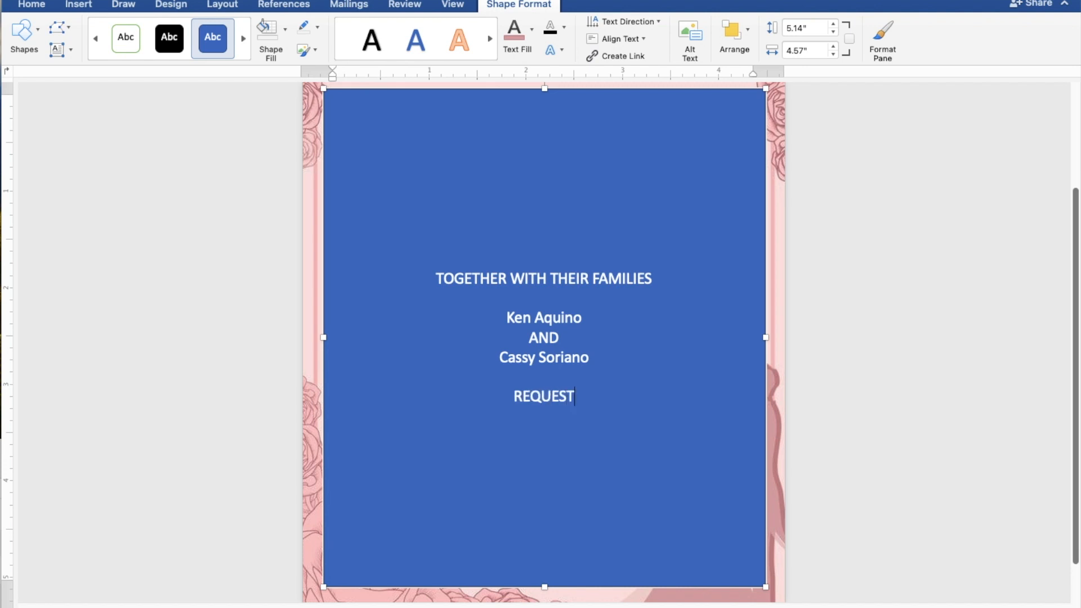
text( TH)
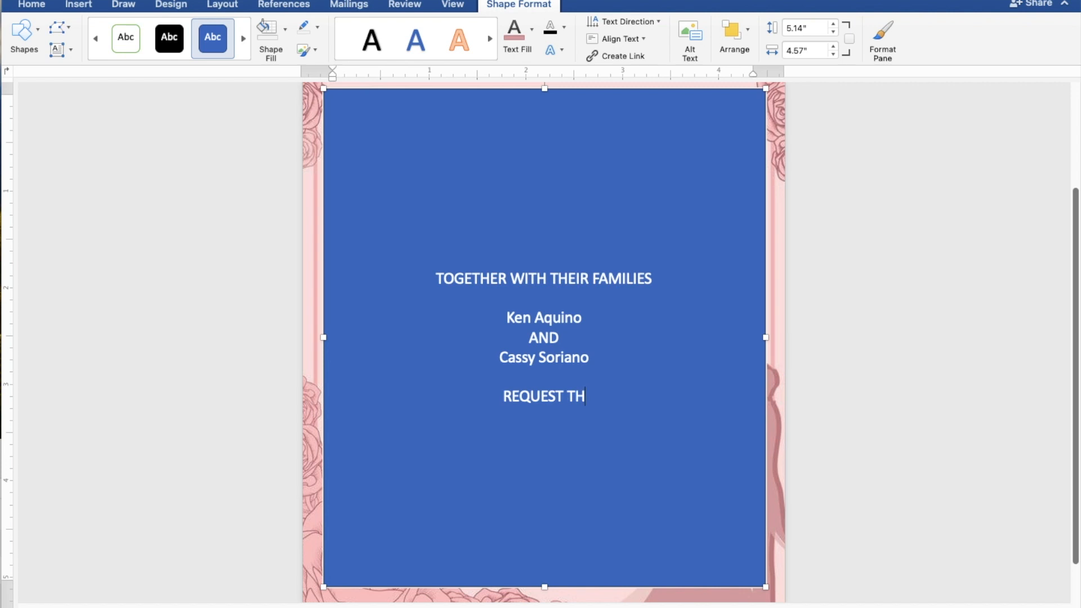
text(E )
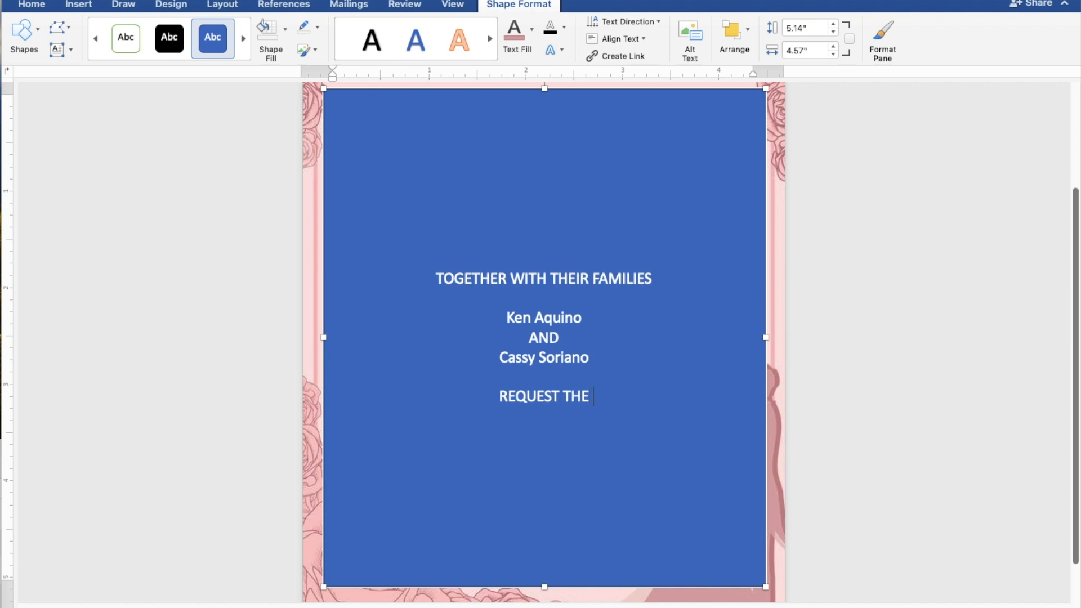
text(PLE)
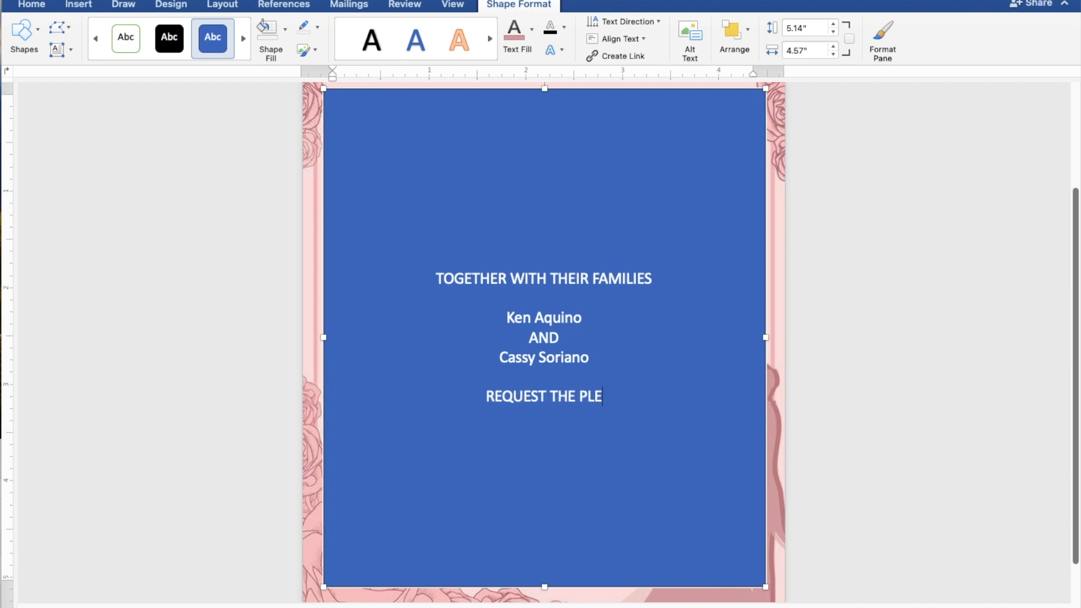
text(ASURE)
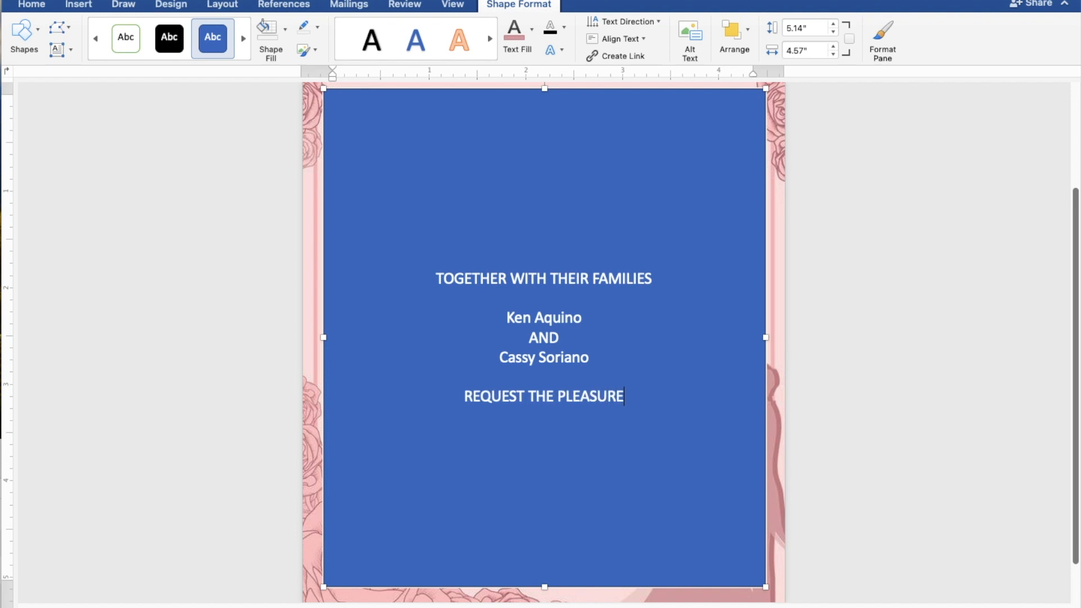
text( OF)
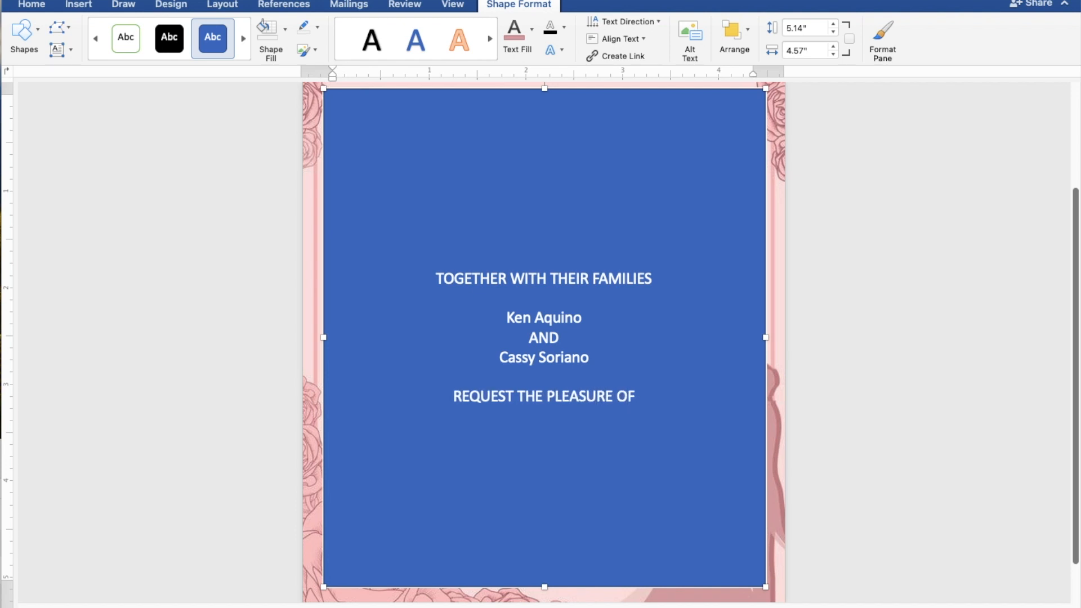
text( YOUR)
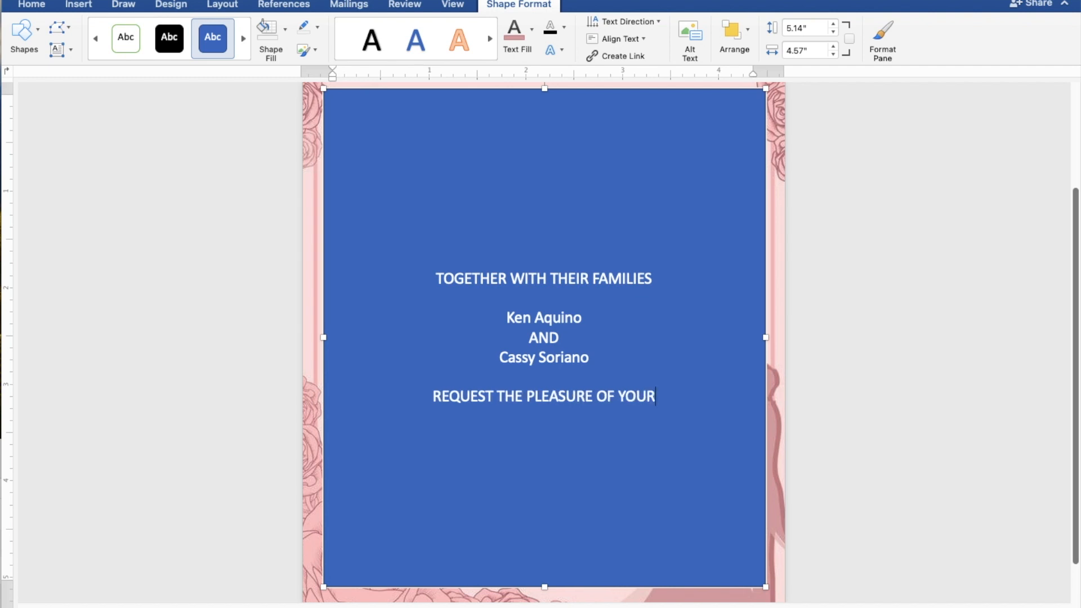
text( PR)
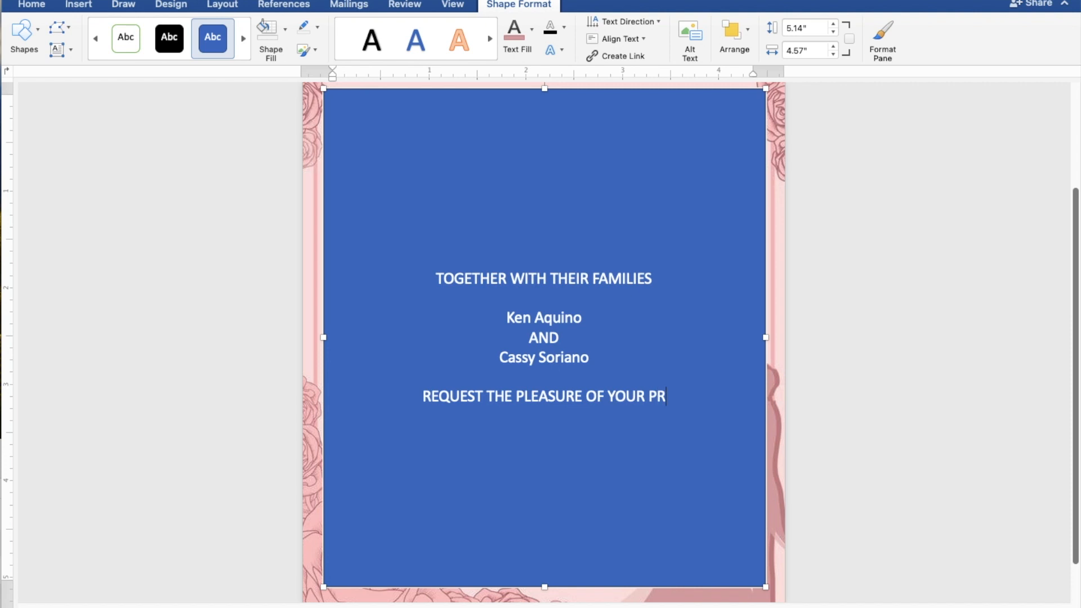
text(ES)
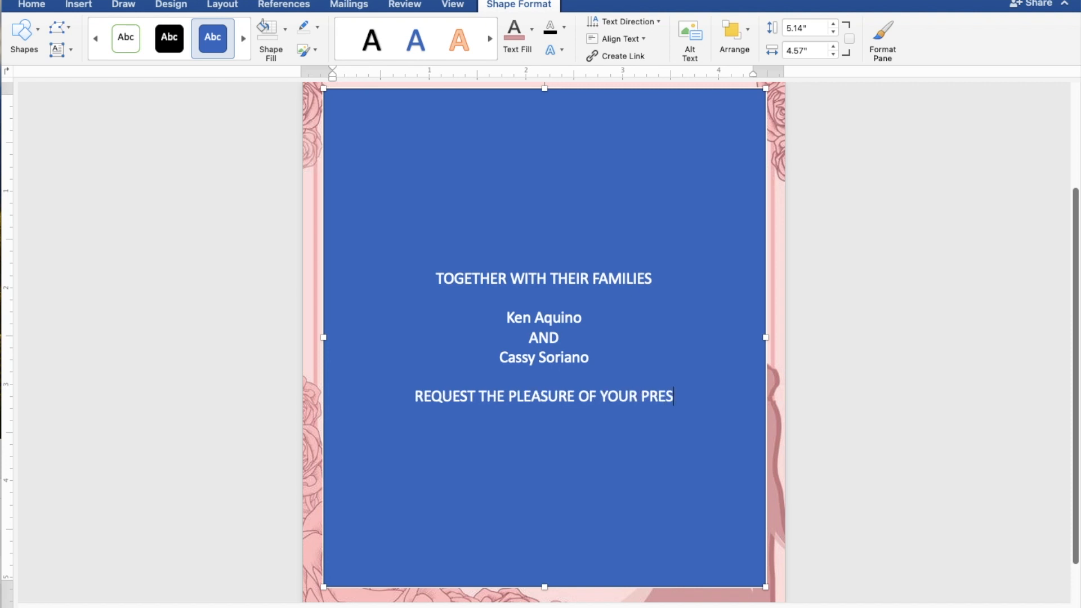
text(ENC)
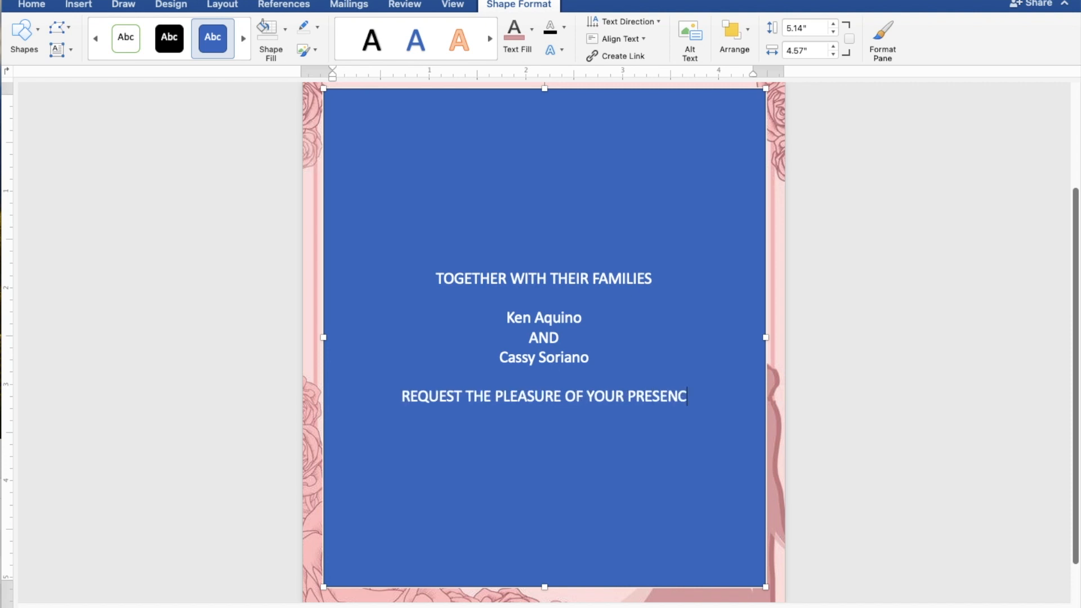
text(E)
key(Return)
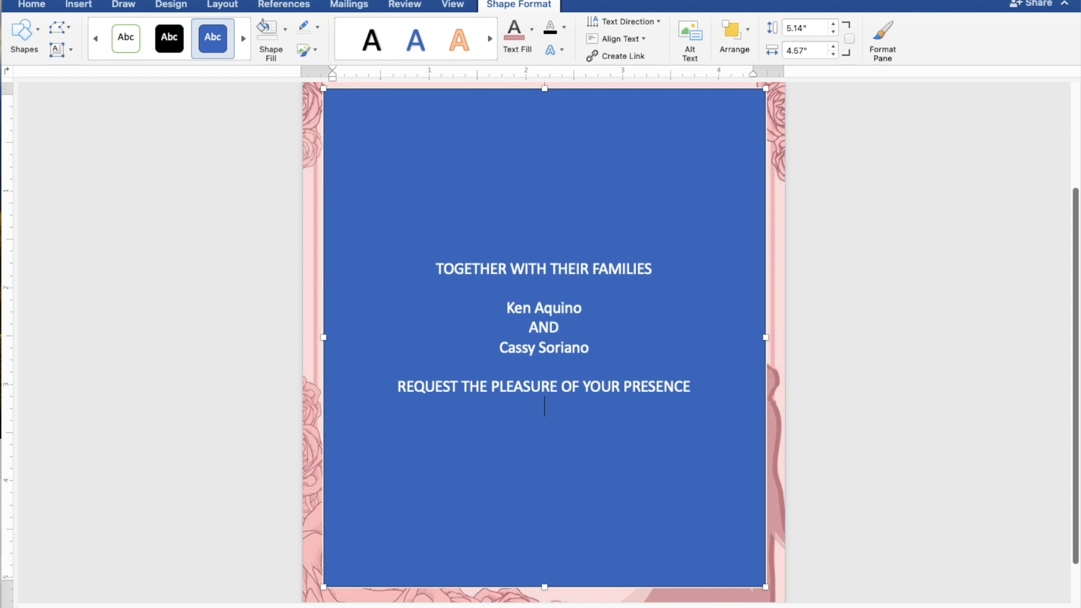
text(AS THEY JO)
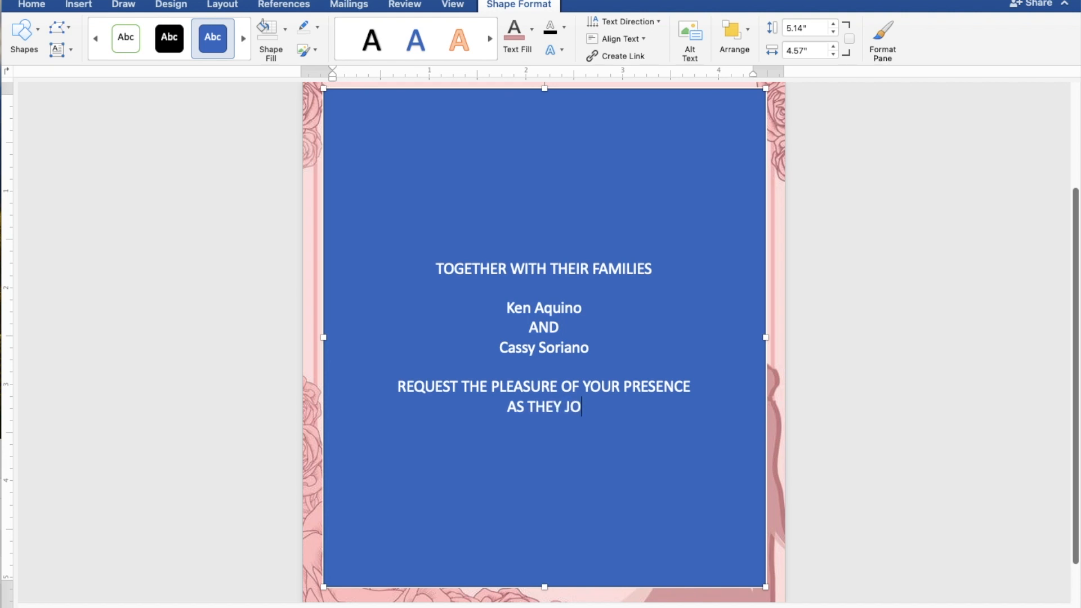
text(YFULL)
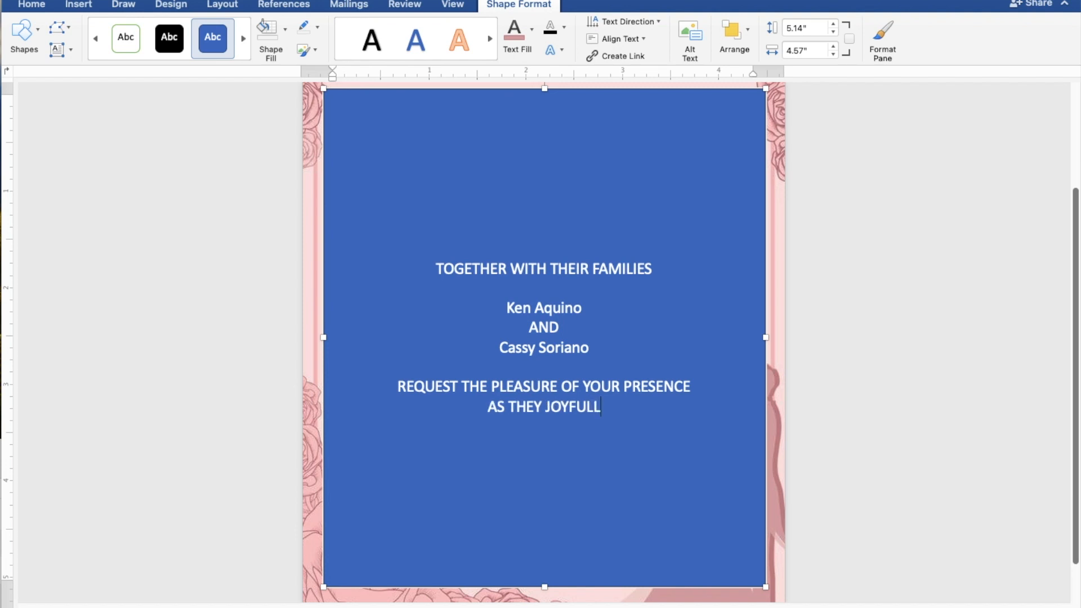
text(Y UNI)
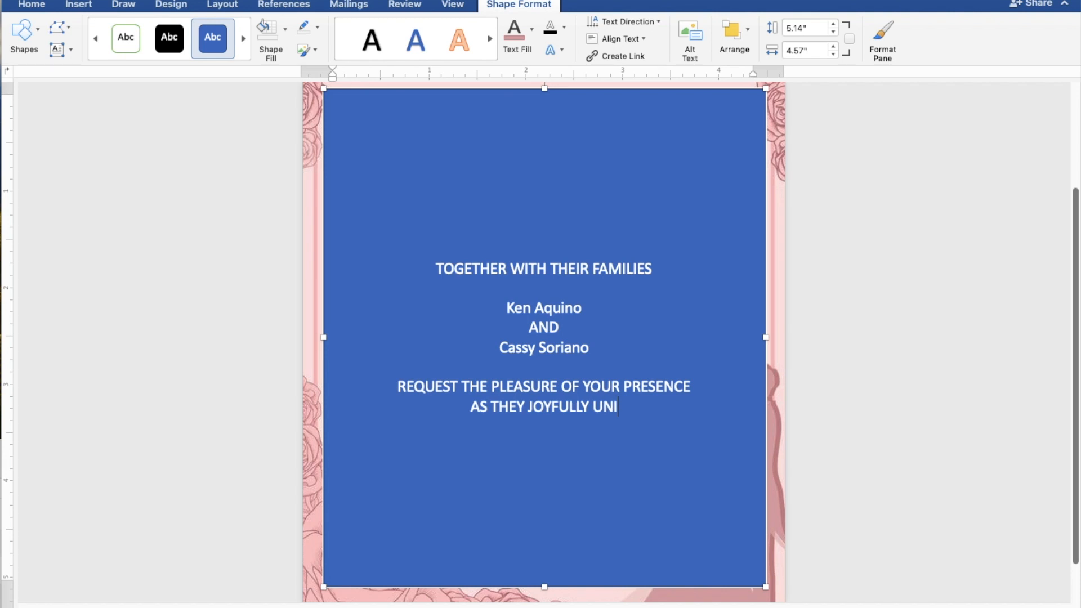
text(TE )
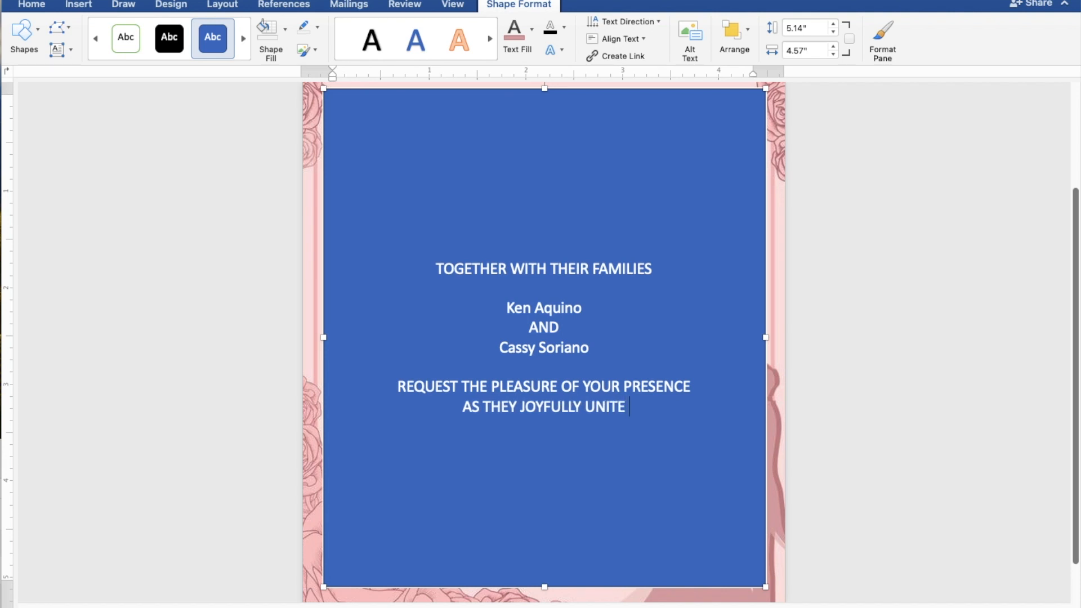
text(I)
text(N)
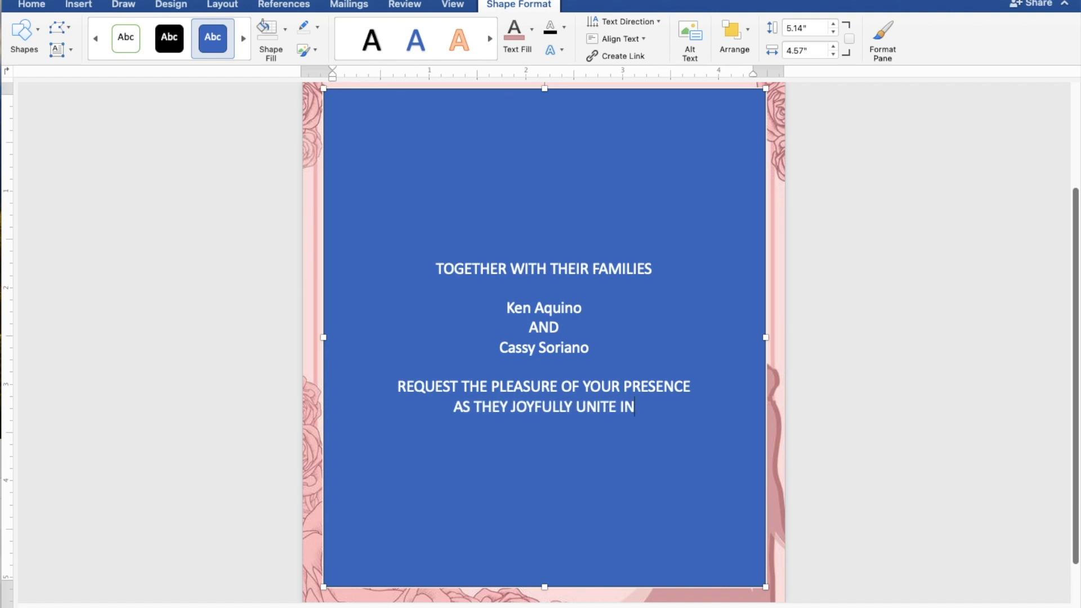
text( MARR)
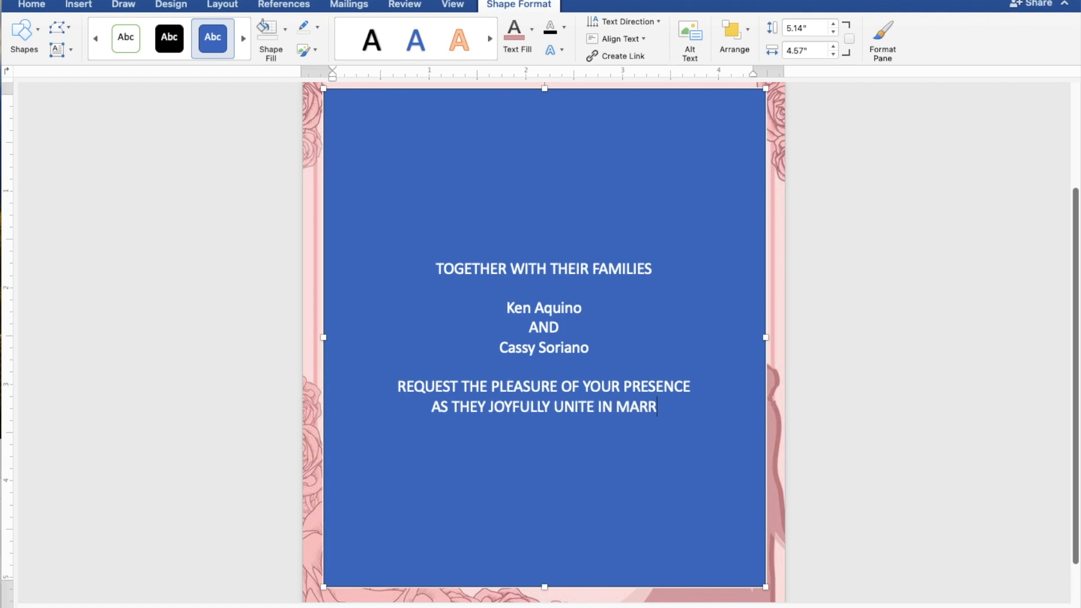
text(I)
text(AGE)
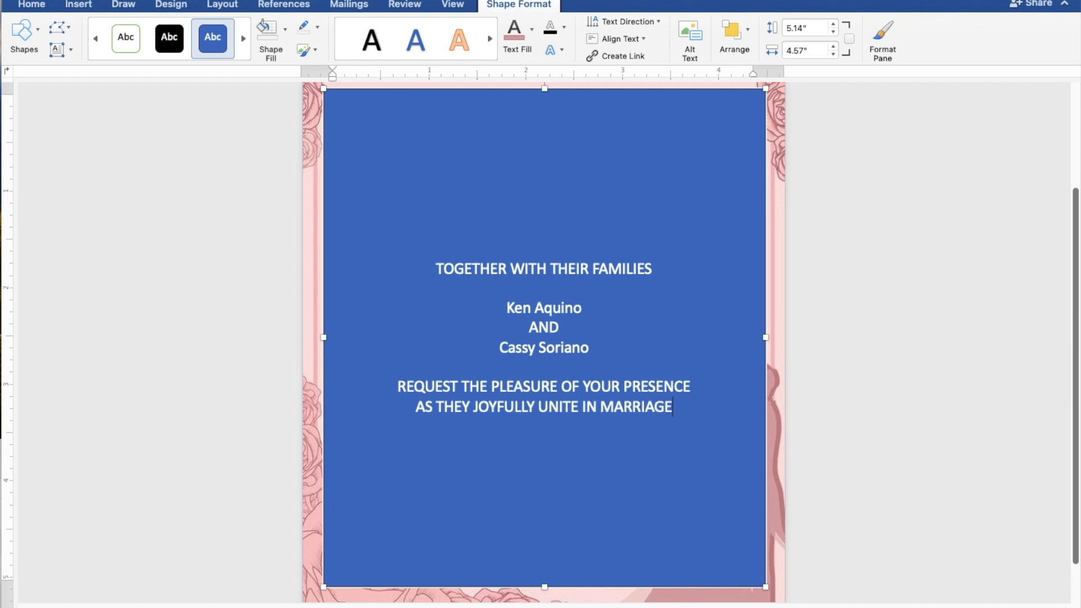
key(Return)
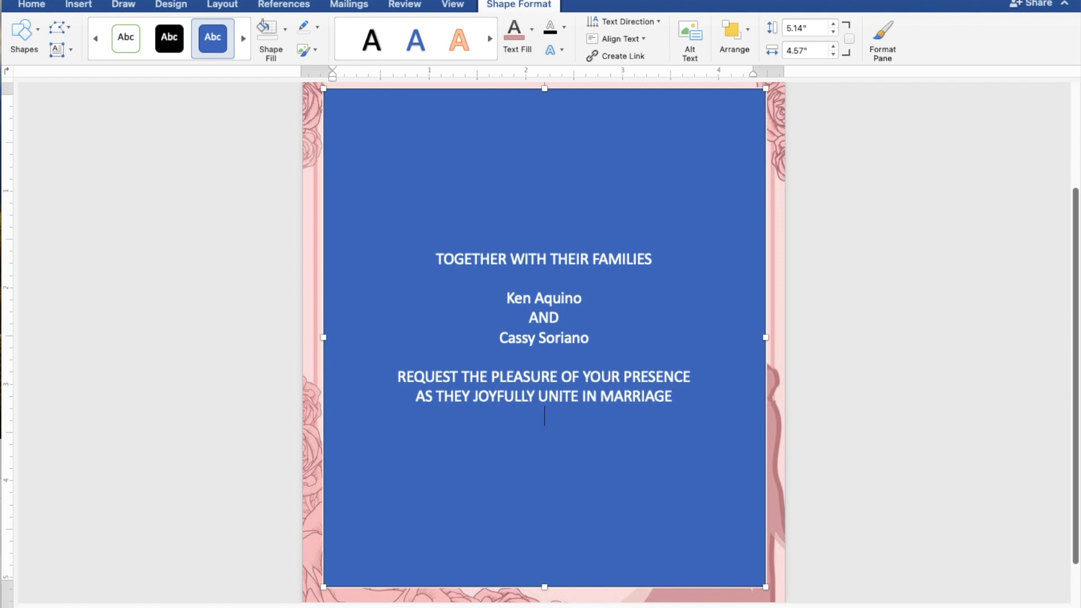
Add the lines SUNDAY, APRIL 28, 2024 and 10:00 IN THE MORNING on separate lines
key(Return)
text(S)
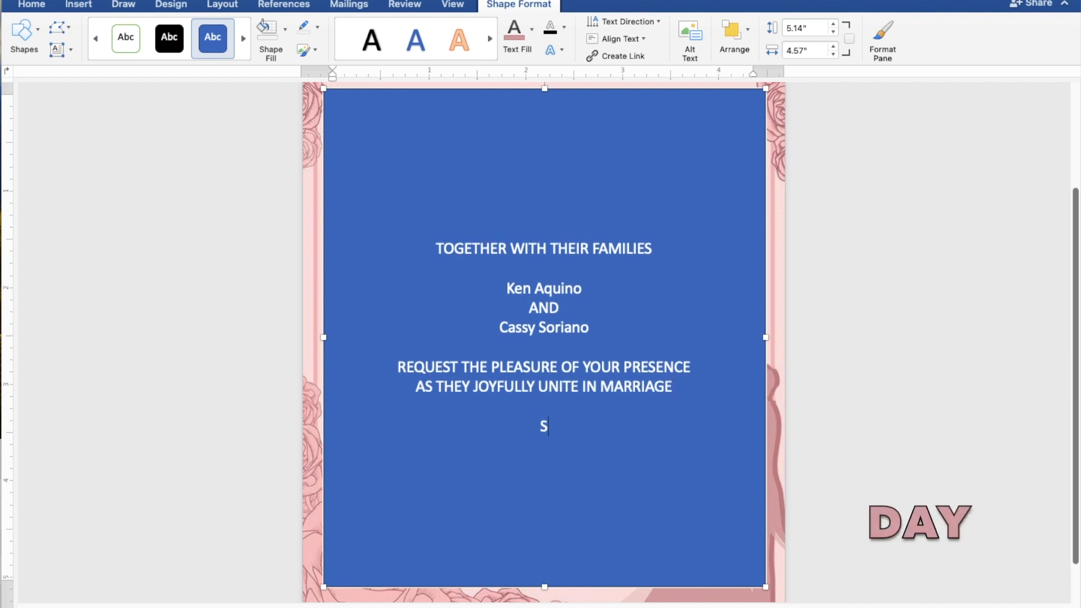
text(UND)
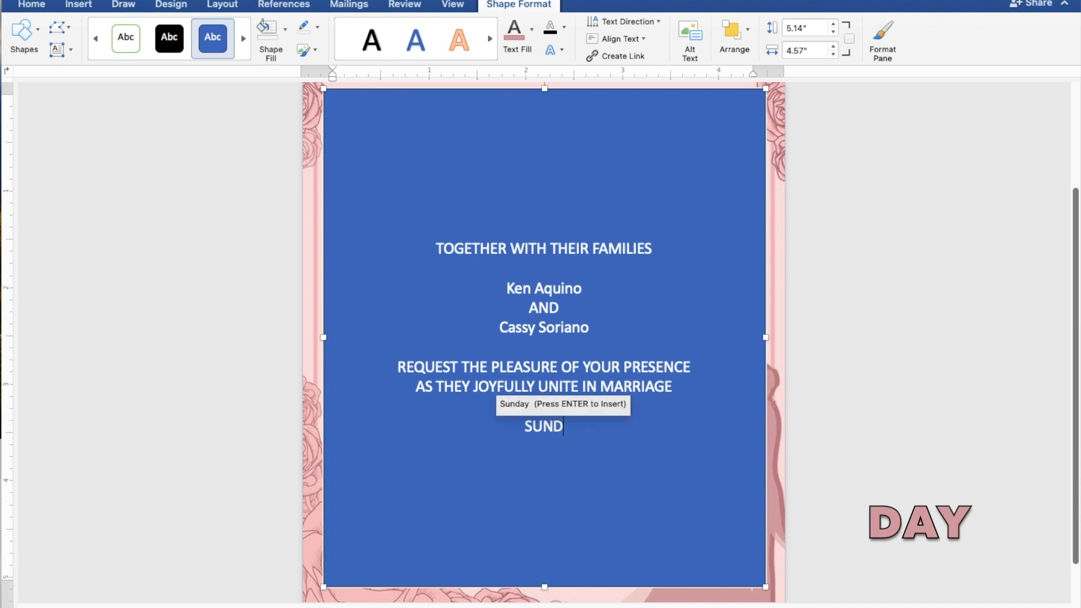
text(AY)
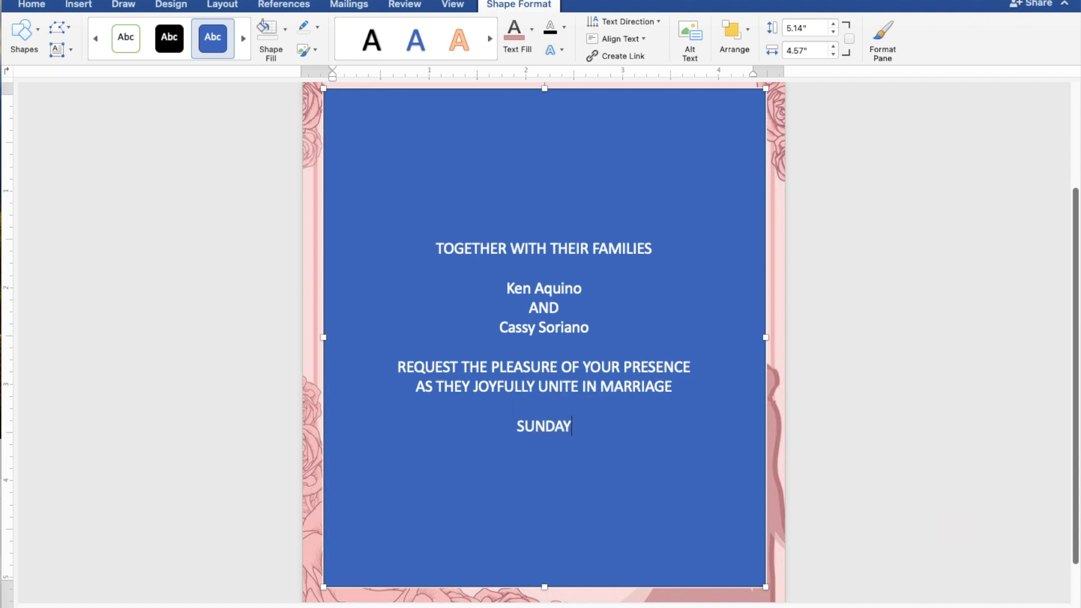
key(Return)
text(AP)
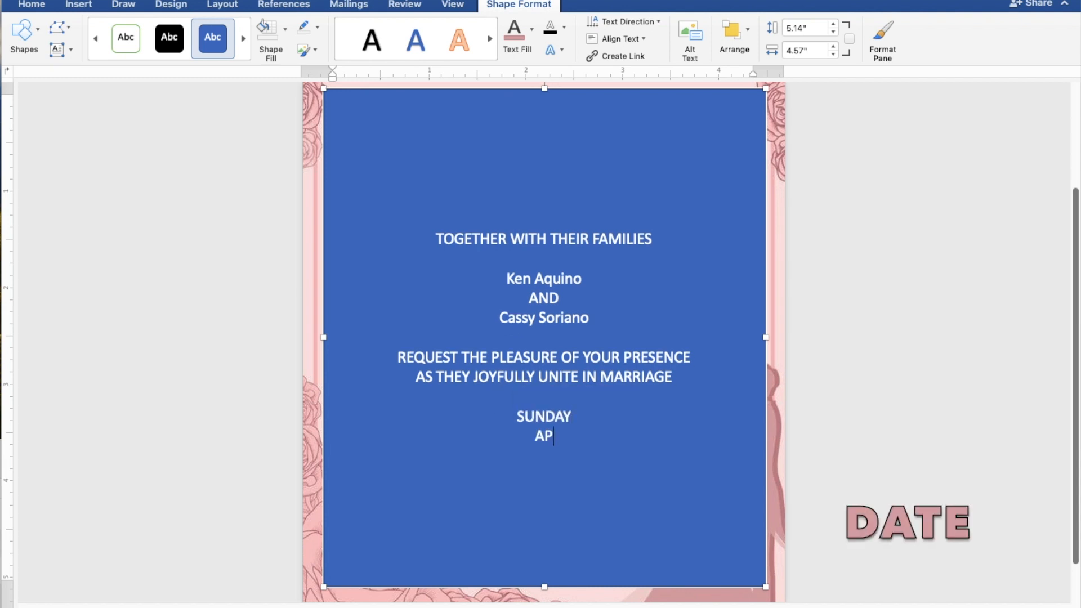
text(RIL 28,)
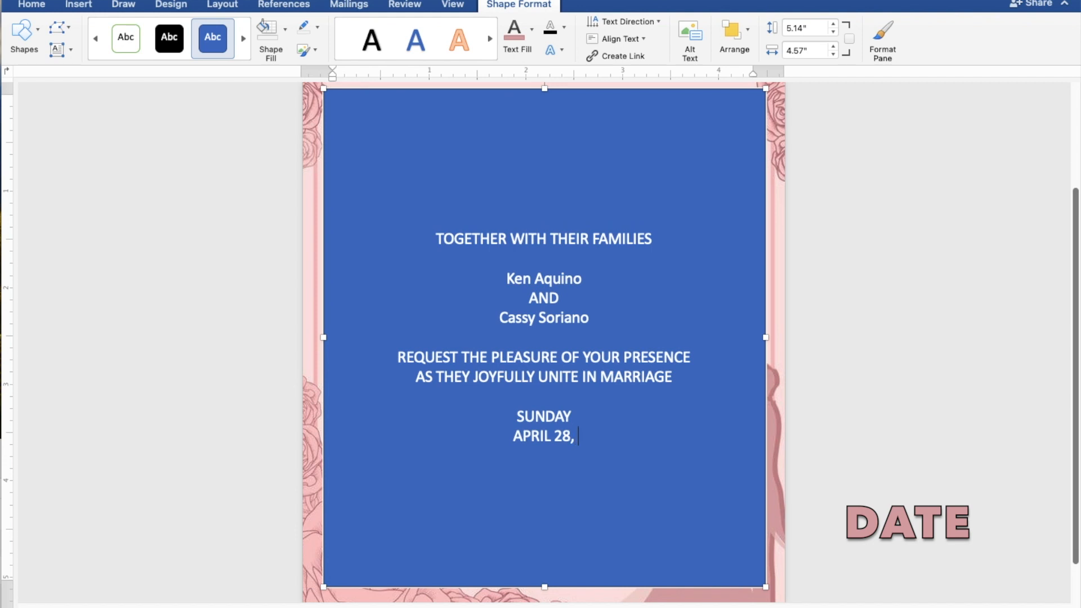
text( 2024)
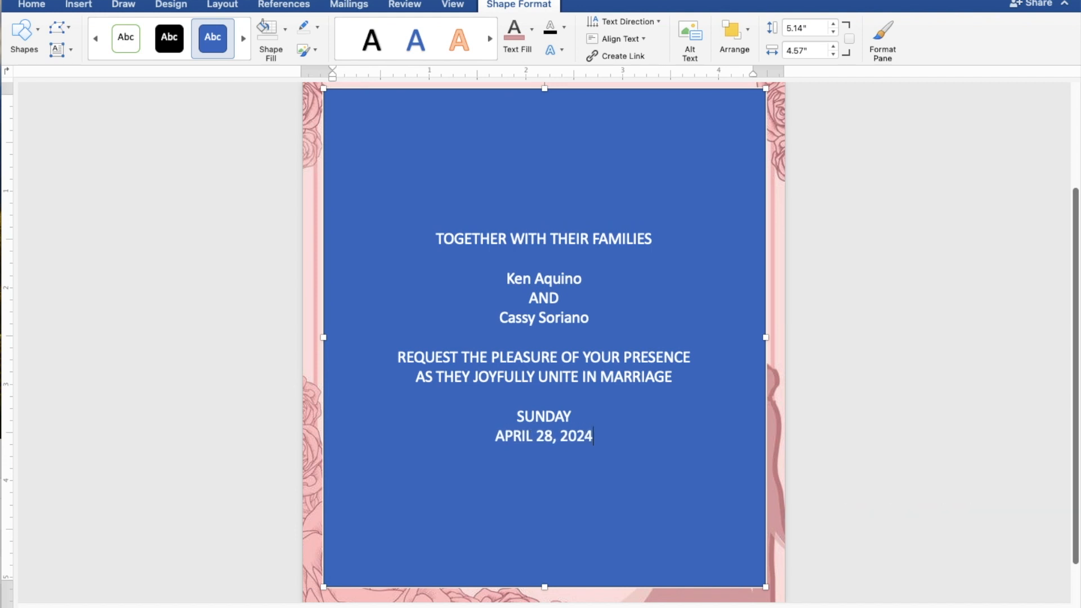
key(Return)
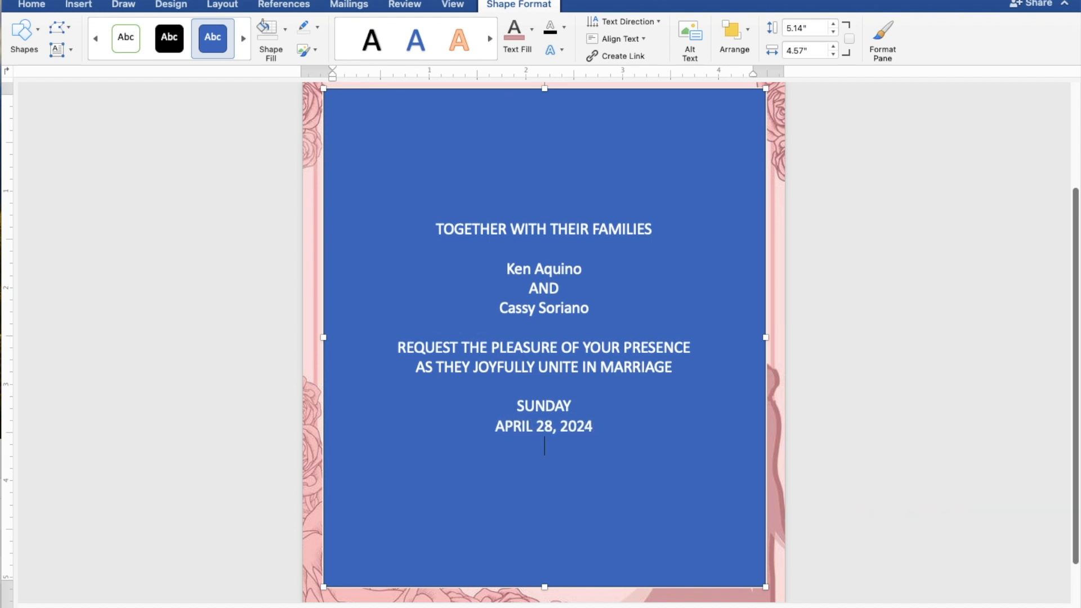
text(10:00)
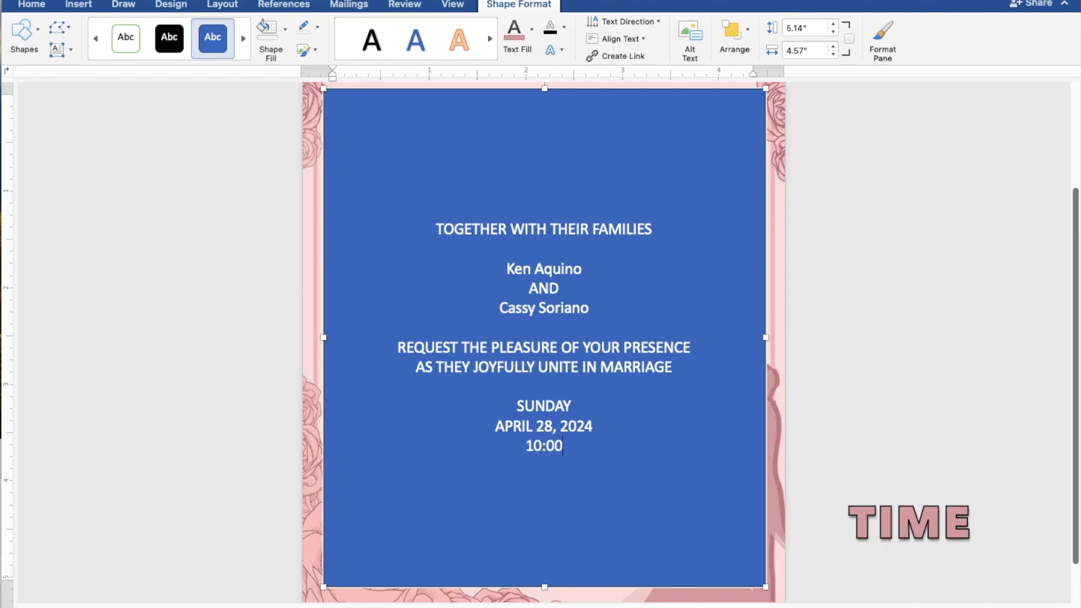
text( IN T)
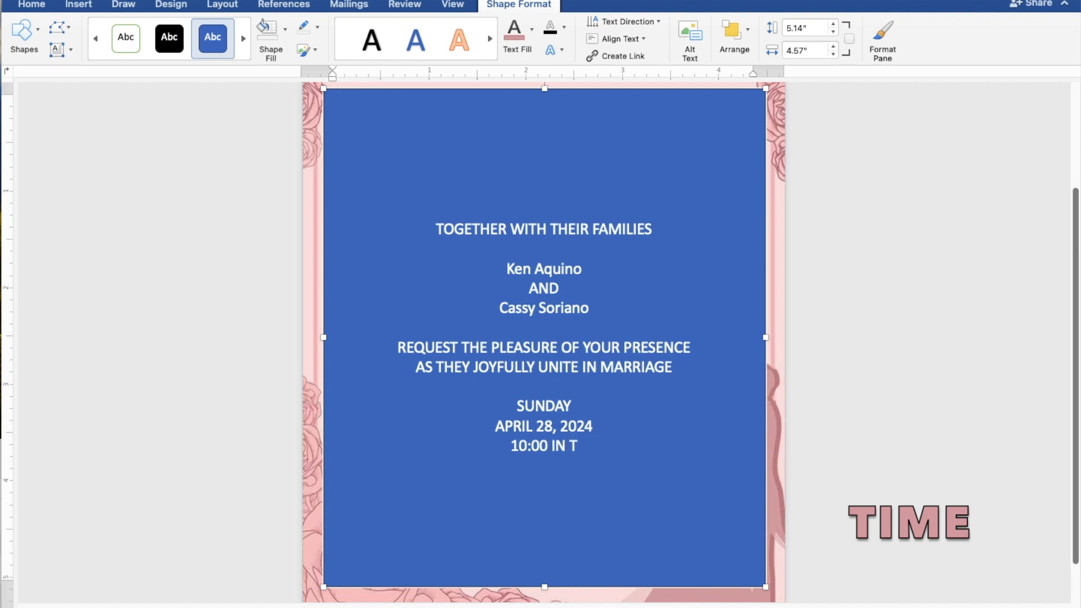
text(HE)
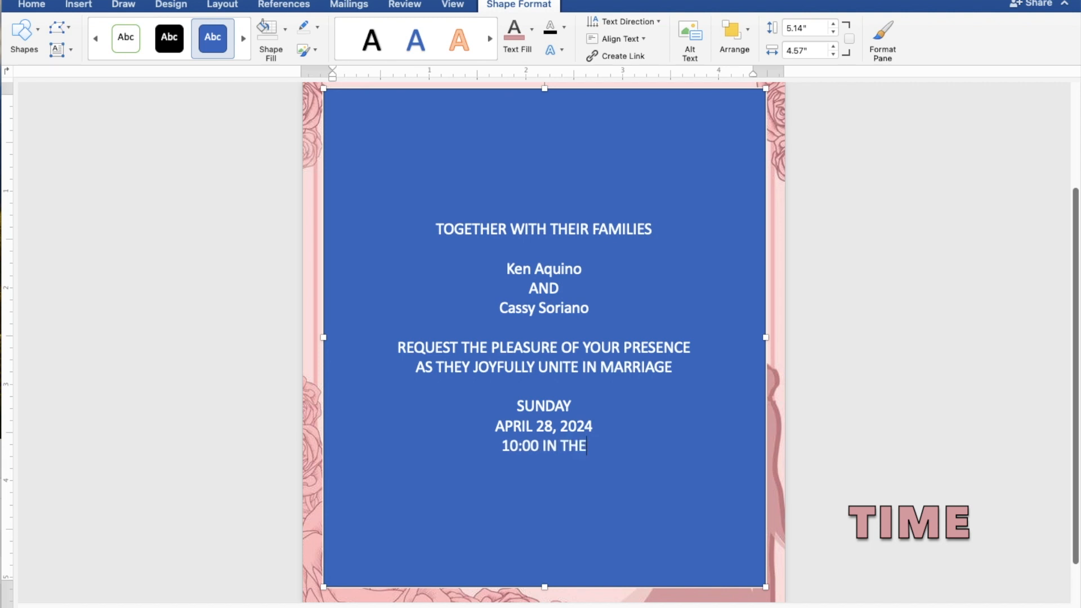
text( MORNING)
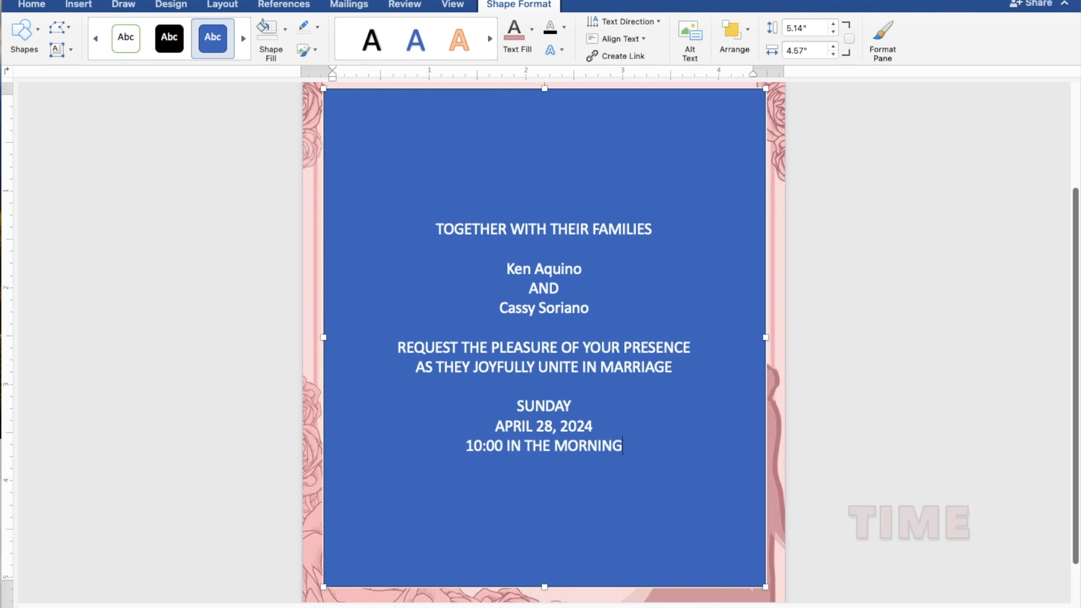
key(Return)
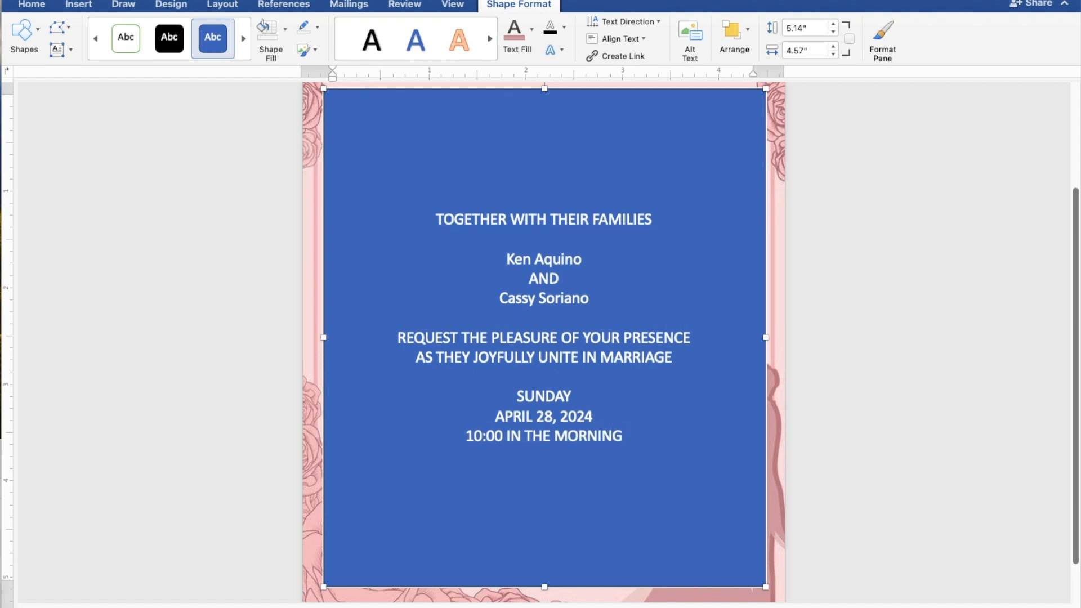
Add ST. THOMAS AQUINAS PARISH CHURCH, MANGALDAN, PANGASINAN and Reception to follow, then select all text
text(ST. T)
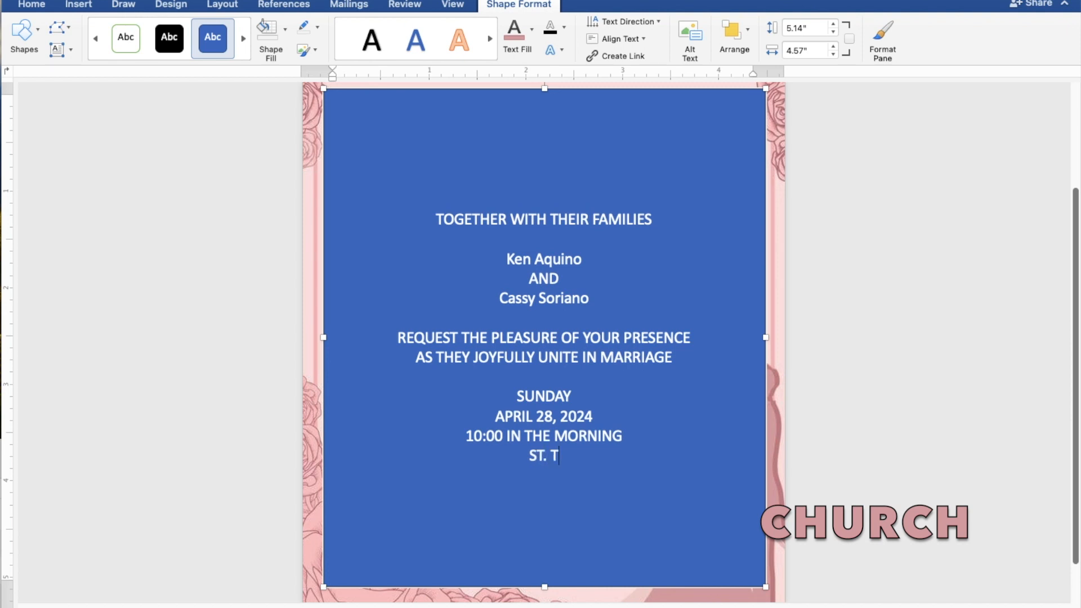
text(HOM)
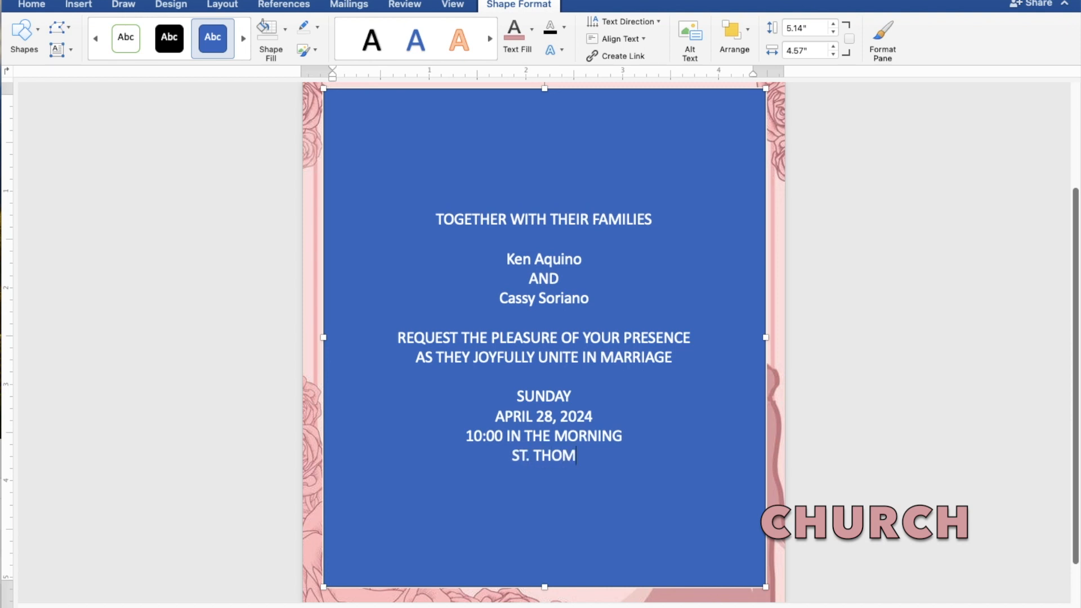
text(AS )
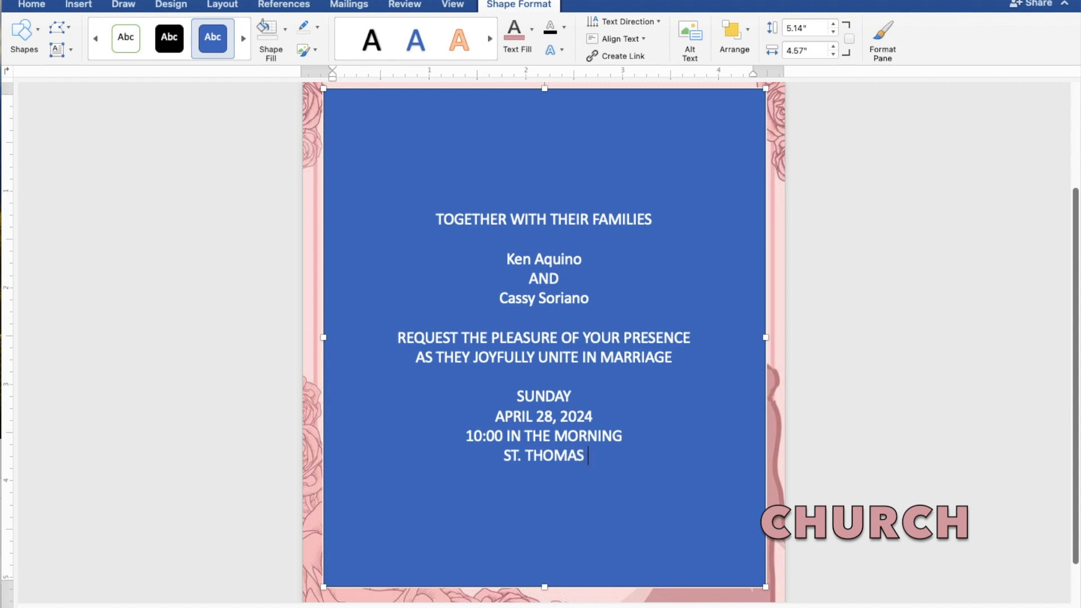
text(AQU)
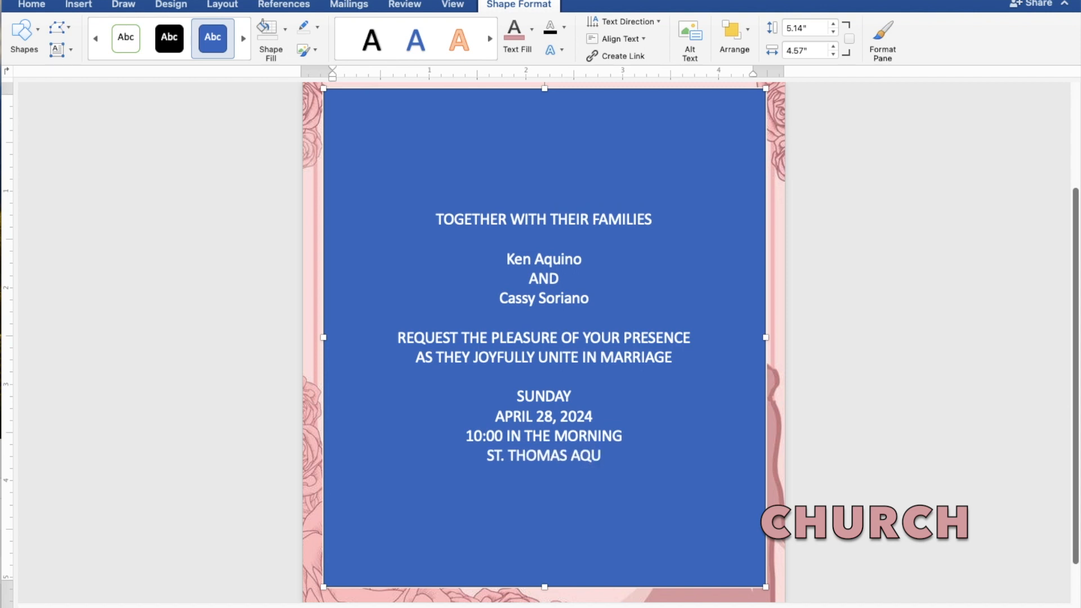
text(INA)
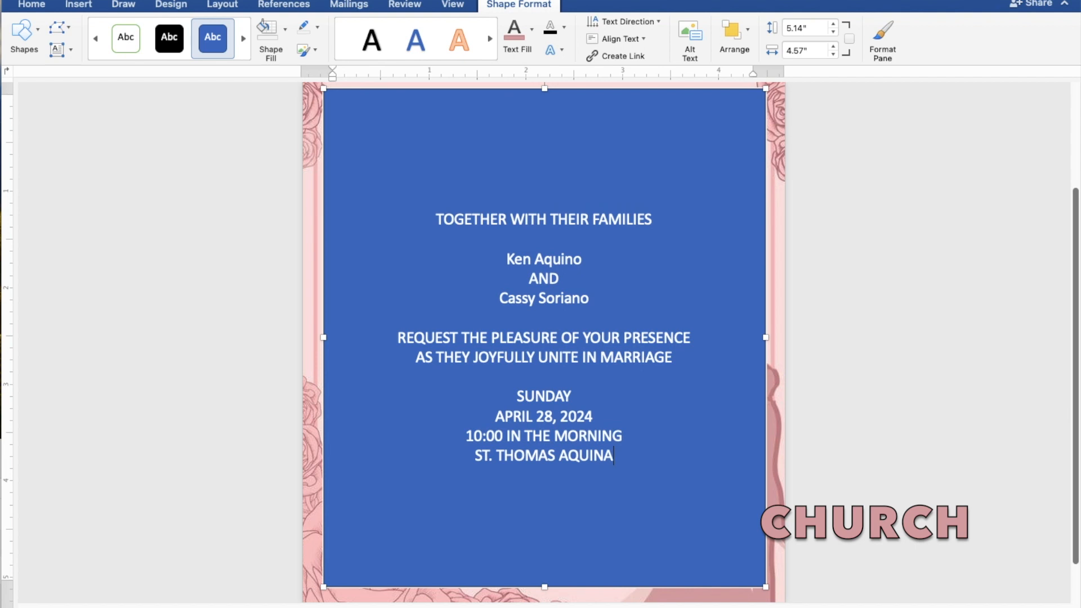
text(S P)
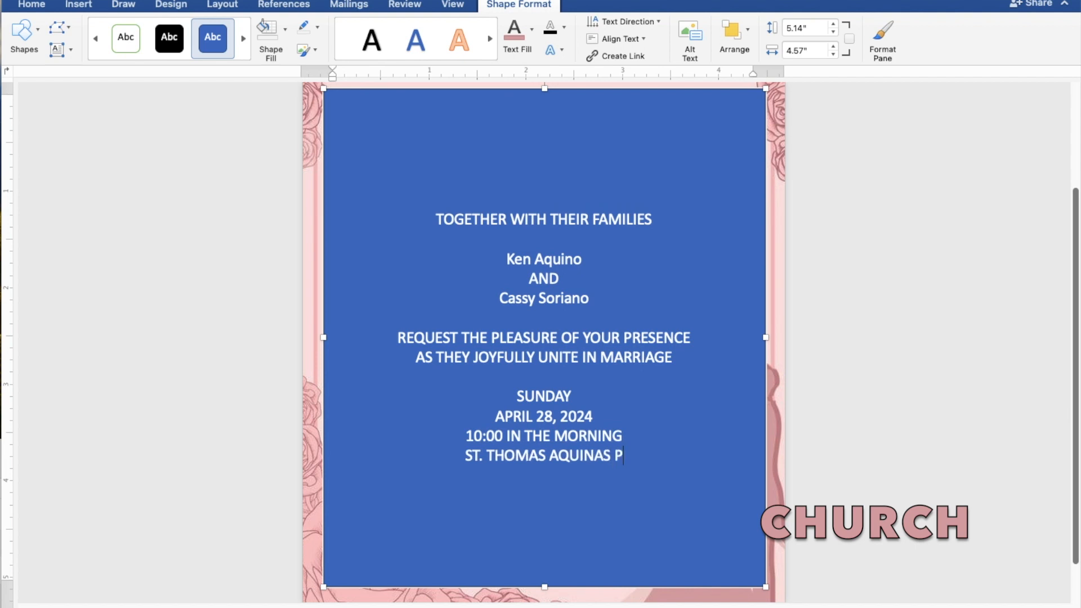
text(ARISH)
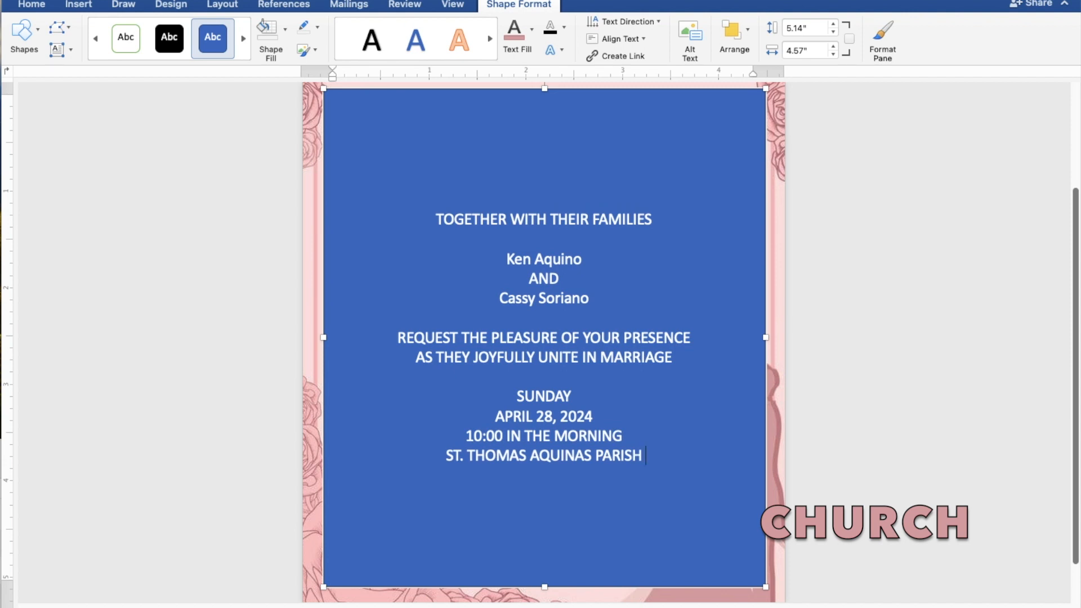
text( CHURCH)
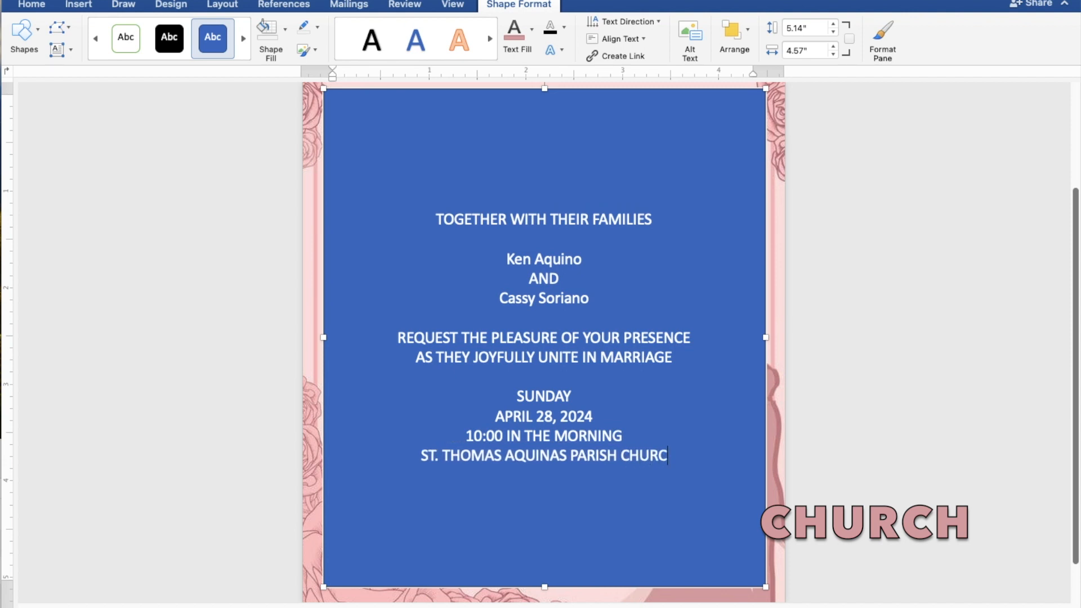
key(Return)
text(MANGALDAN, PANG)
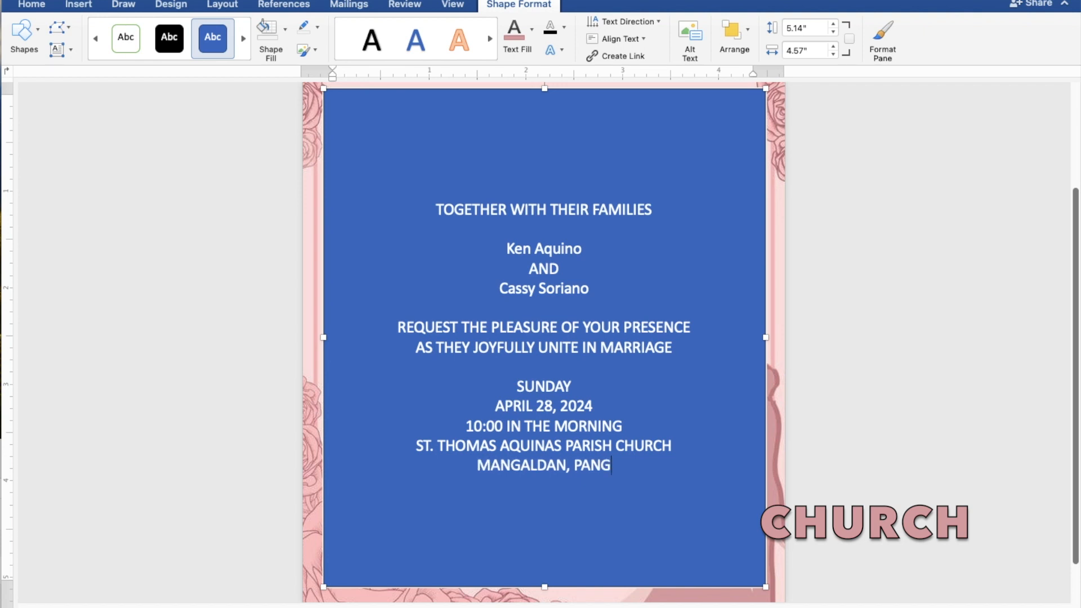
text(ASI)
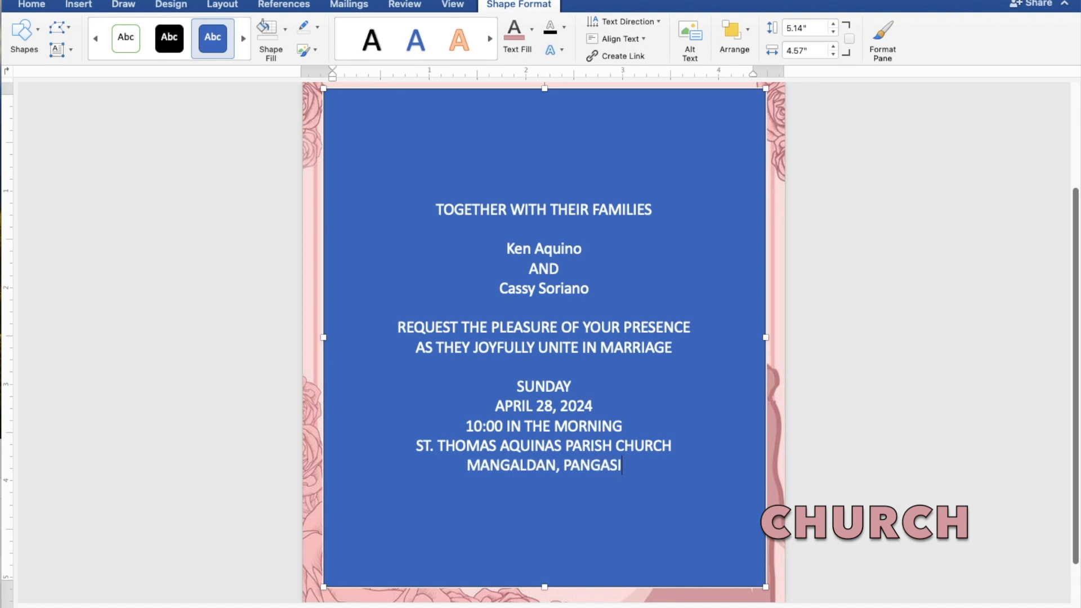
text(NAN)
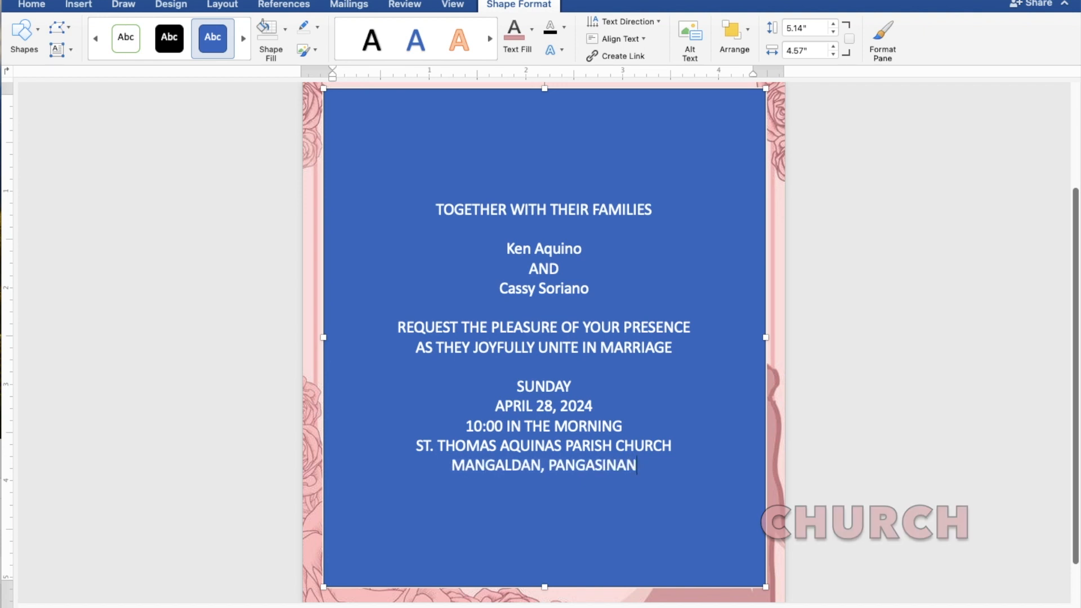
key(Return)
key(Return)
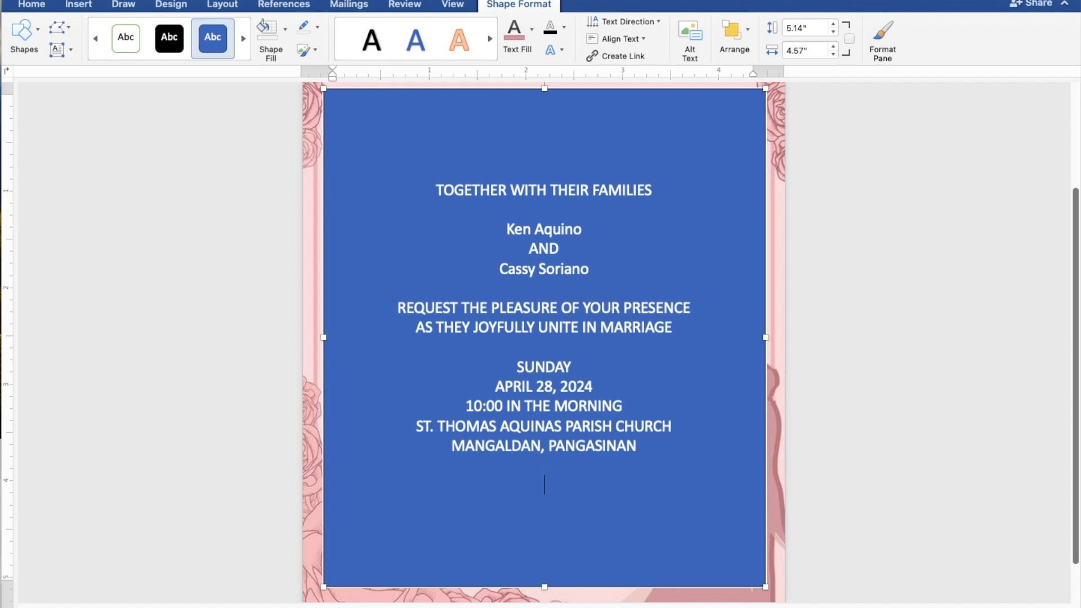
text(Reception to follow)
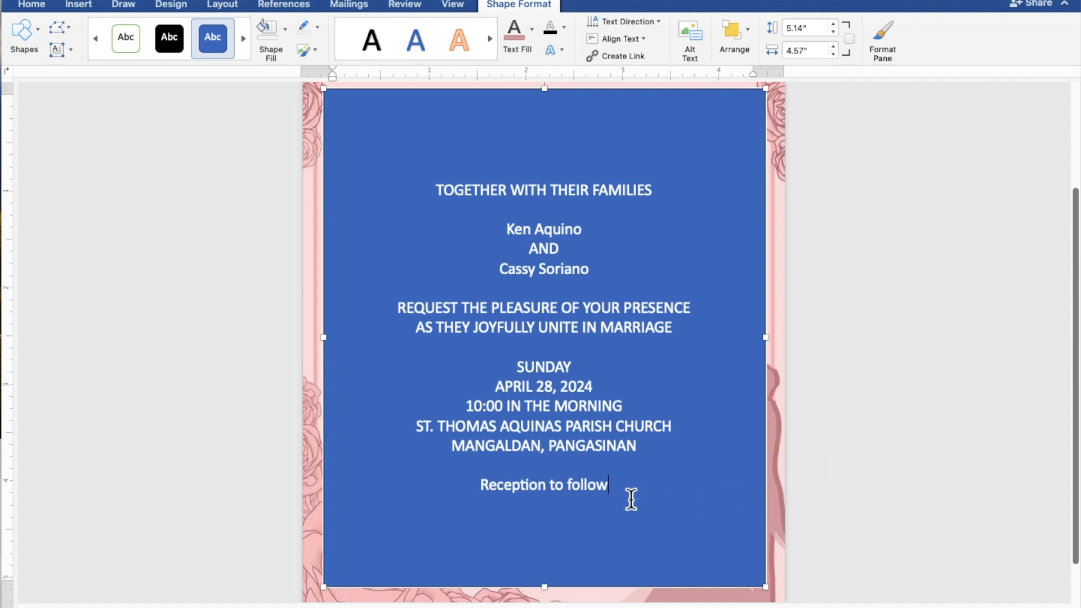
drag(627, 500, 430, 195)
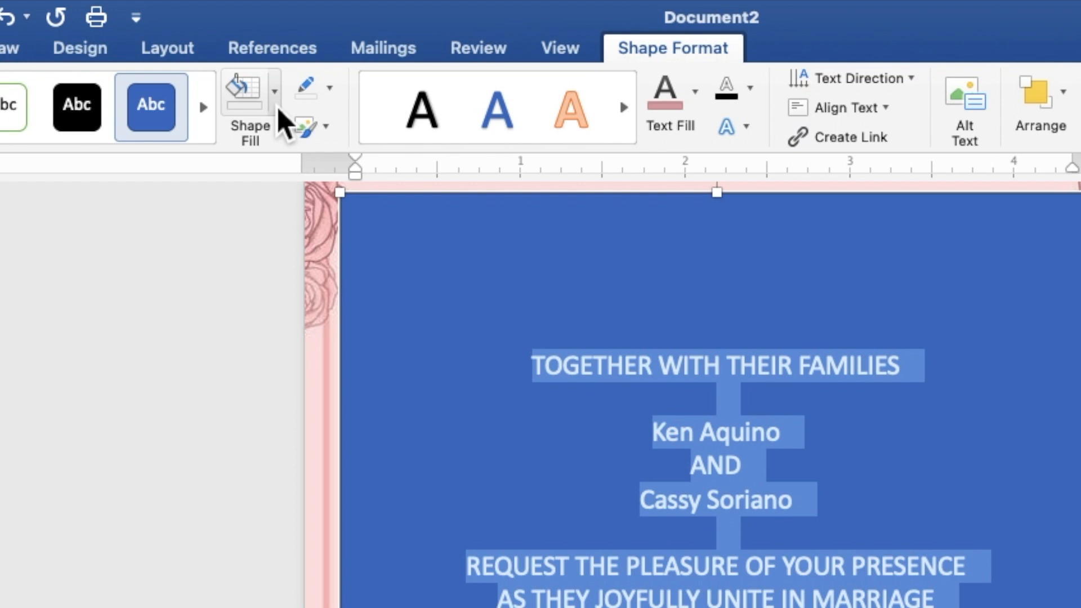
Give the text box no fill and no outline, and make the invitation text black
click(286, 34)
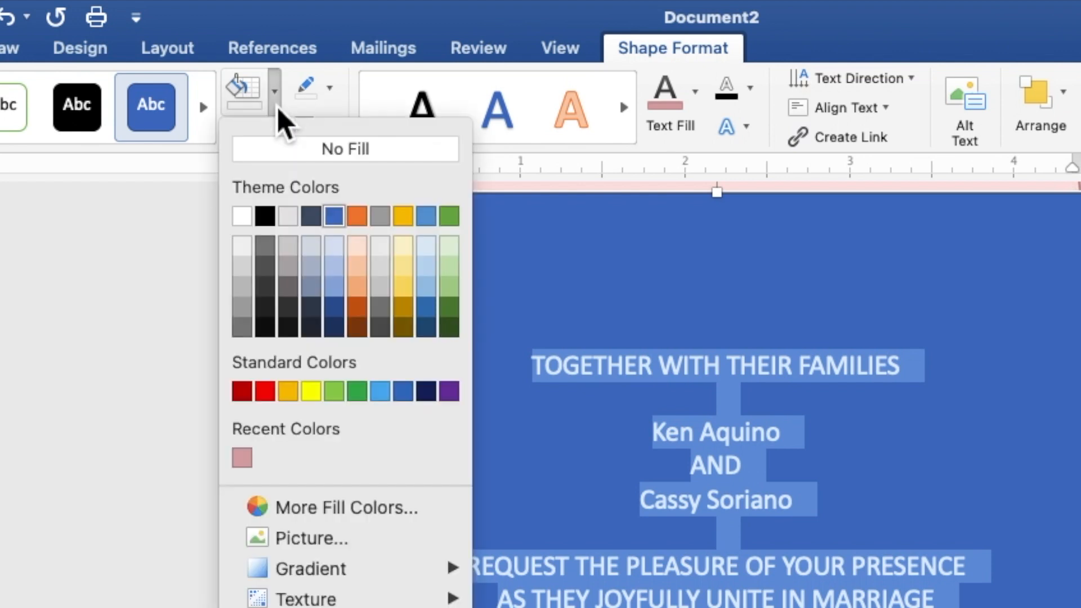
click(282, 150)
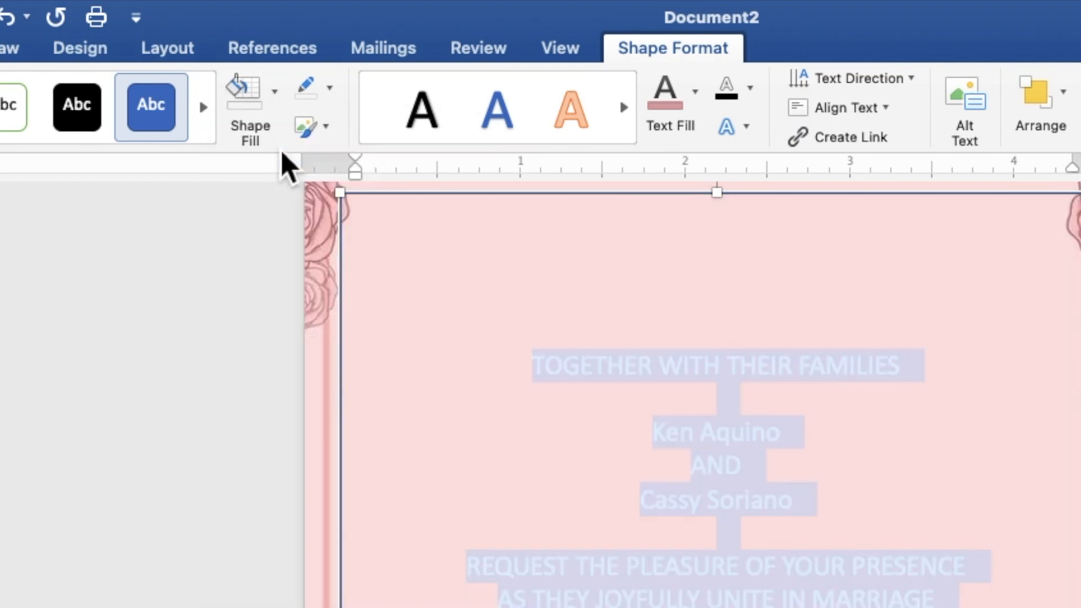
click(341, 101)
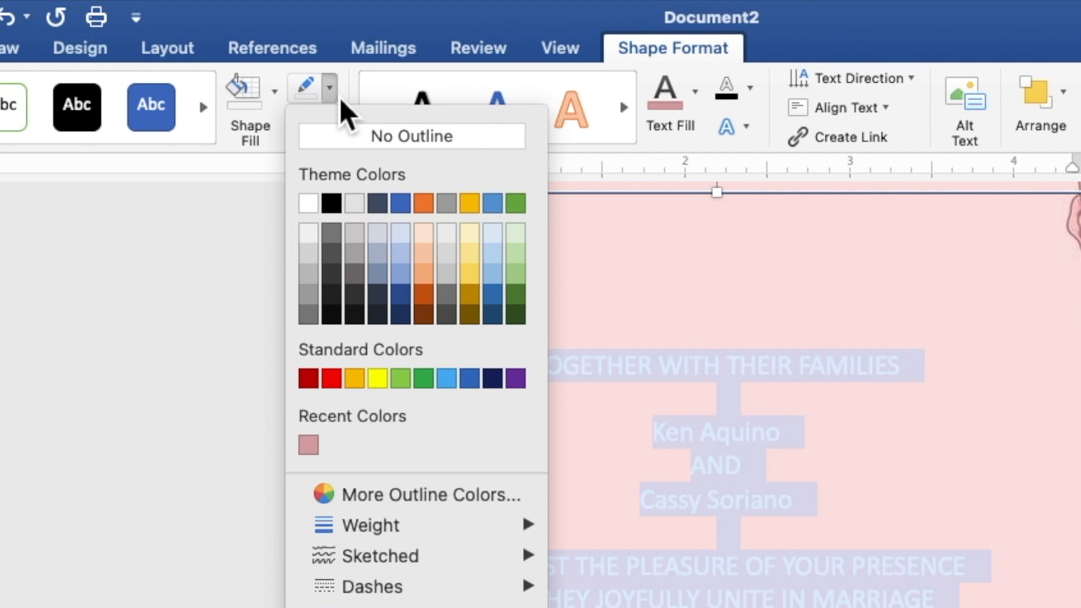
click(341, 144)
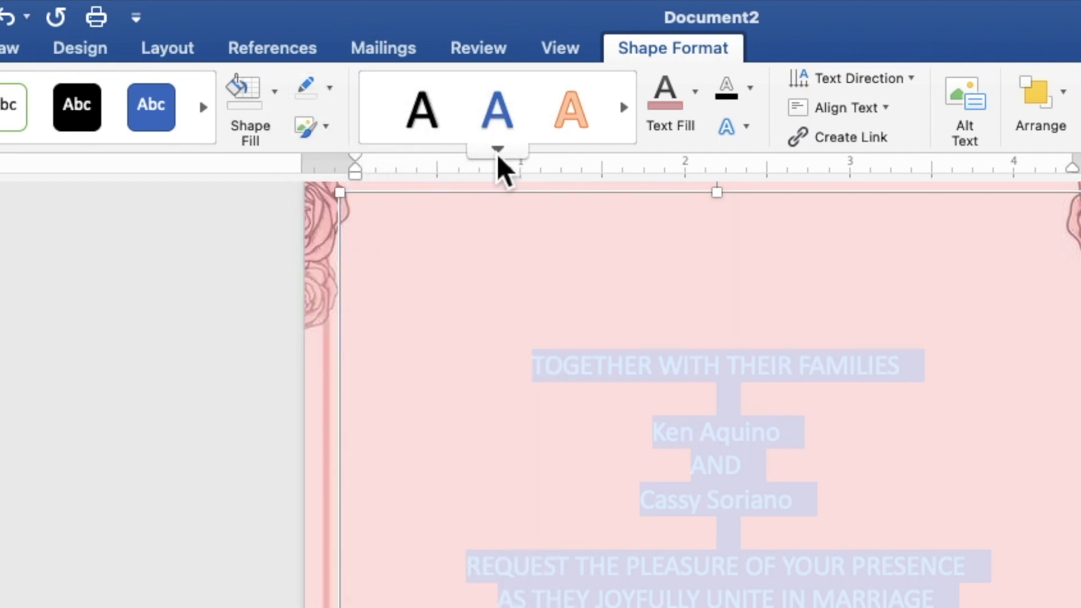
click(697, 107)
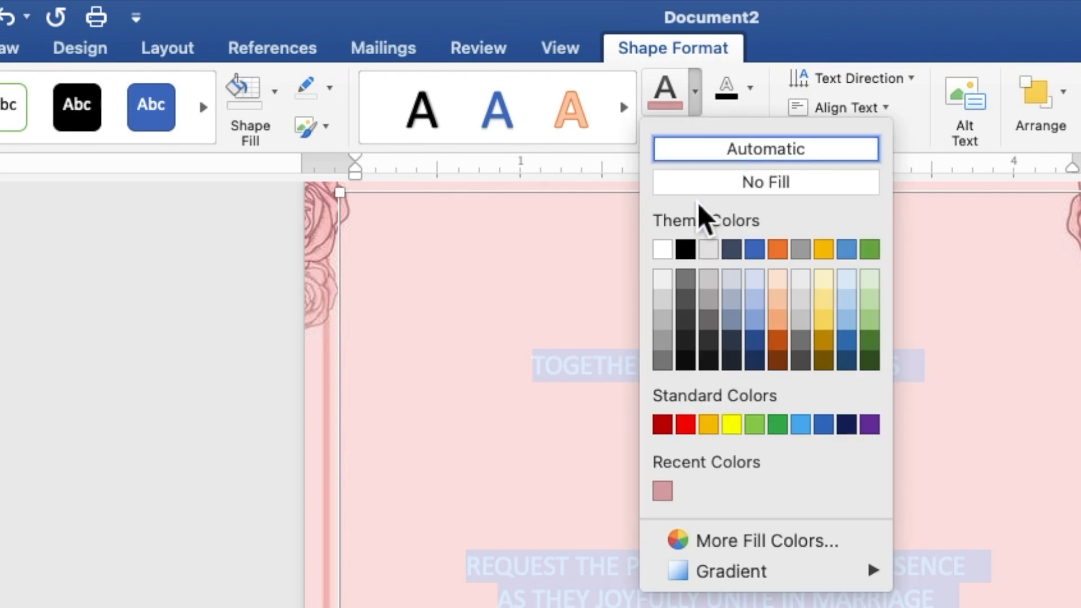
click(692, 255)
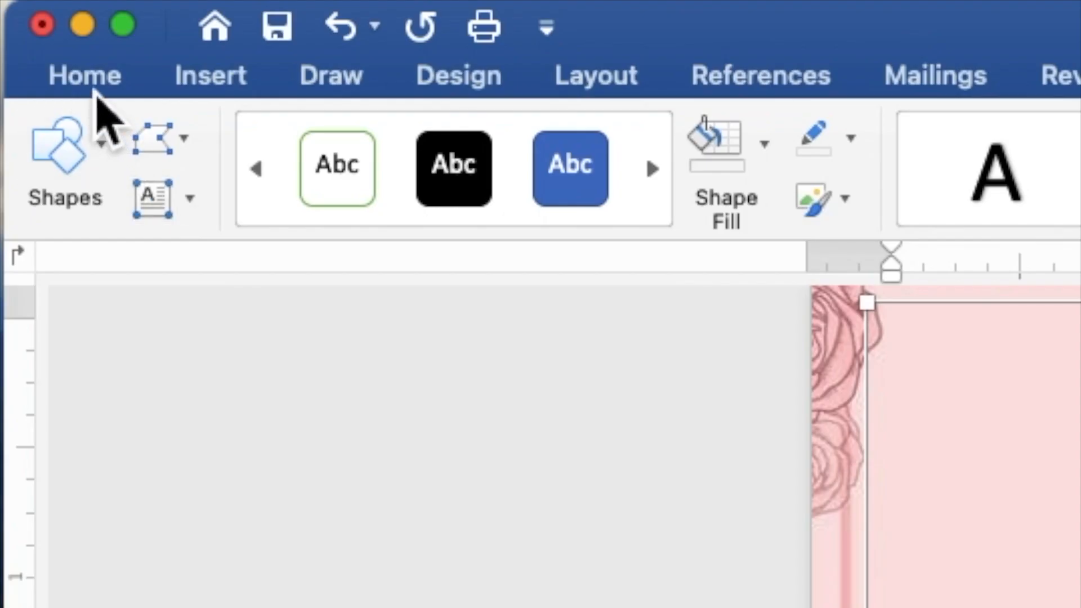
Set all invitation text to Times New Roman at size 10
click(90, 84)
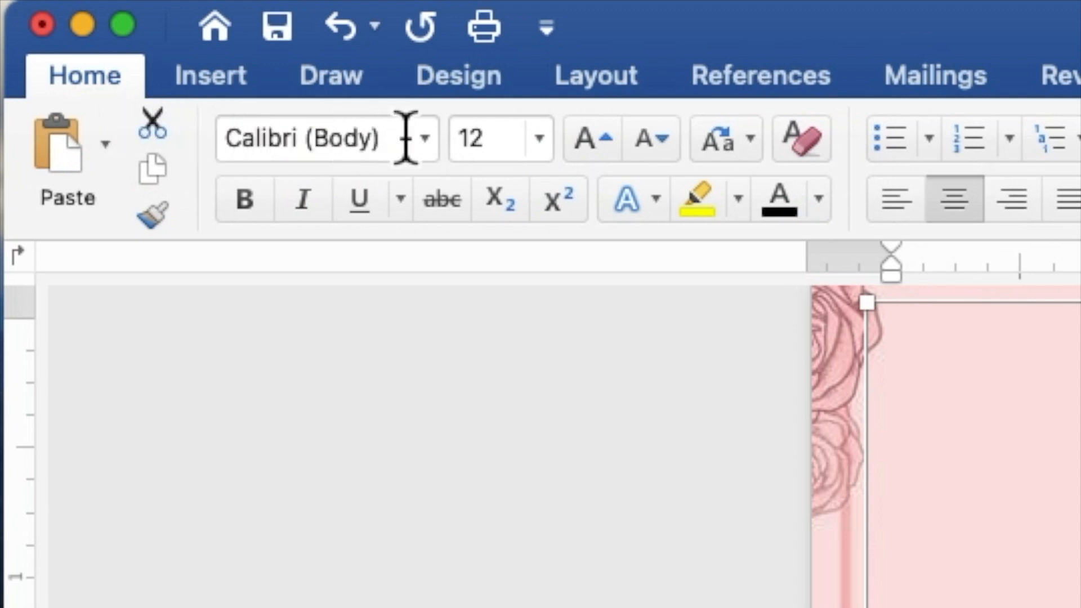
click(437, 150)
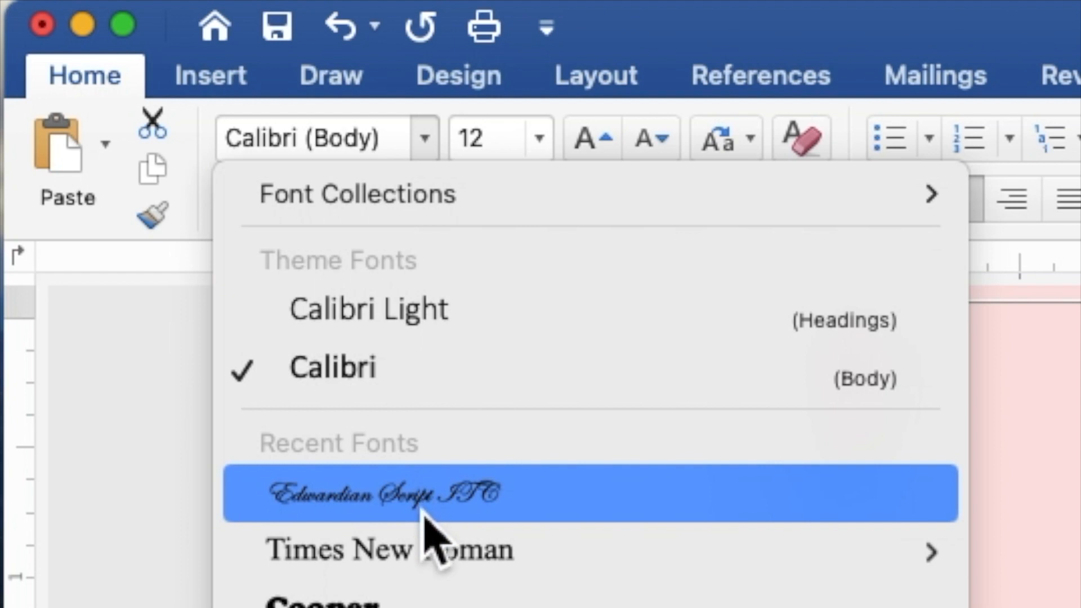
click(424, 558)
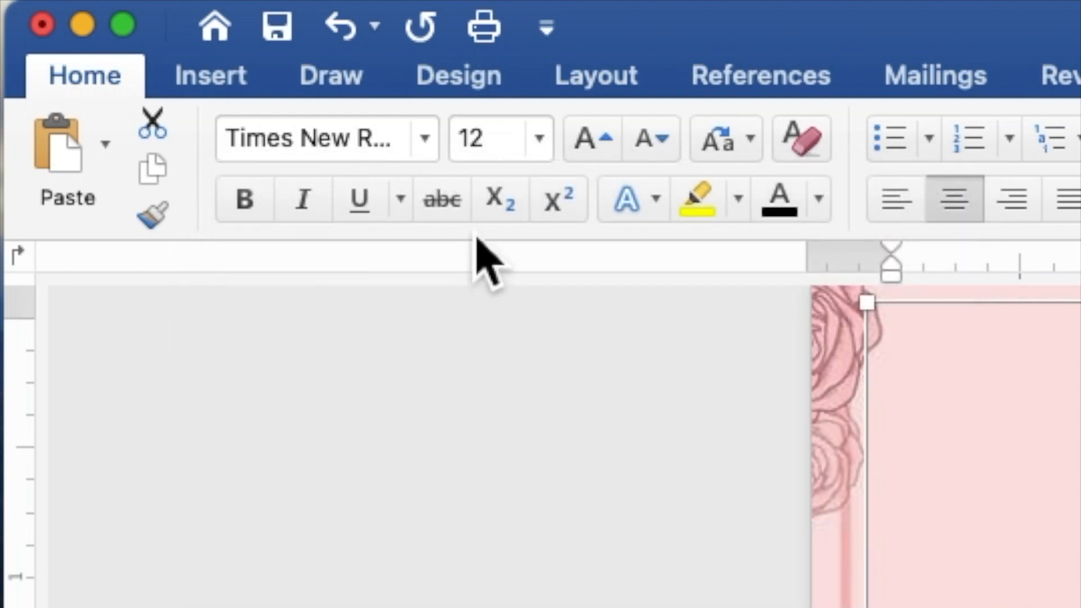
click(500, 147)
drag(499, 148, 463, 147)
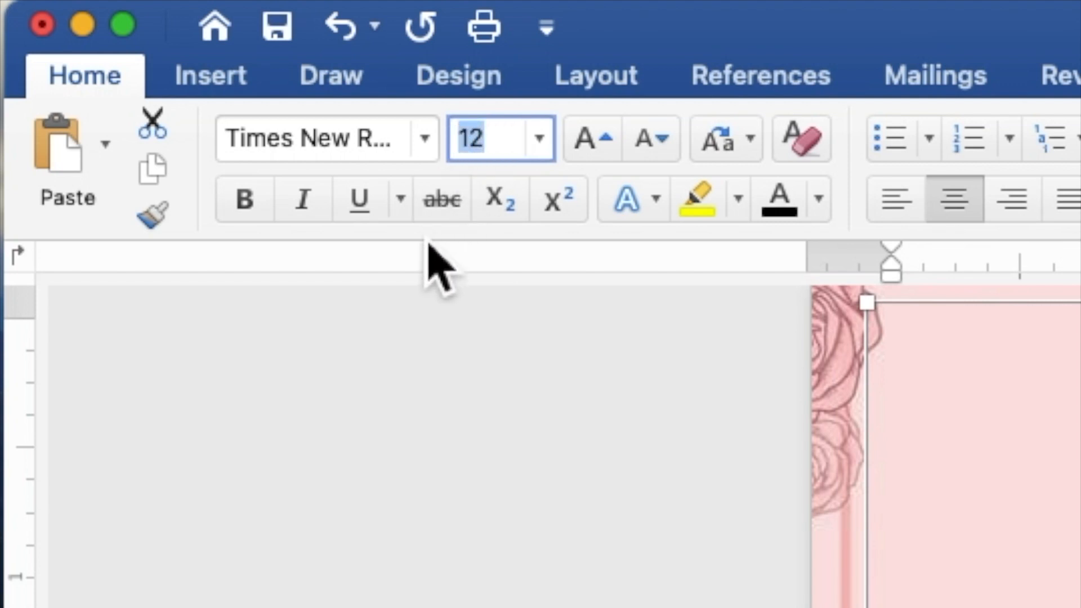
text(10)
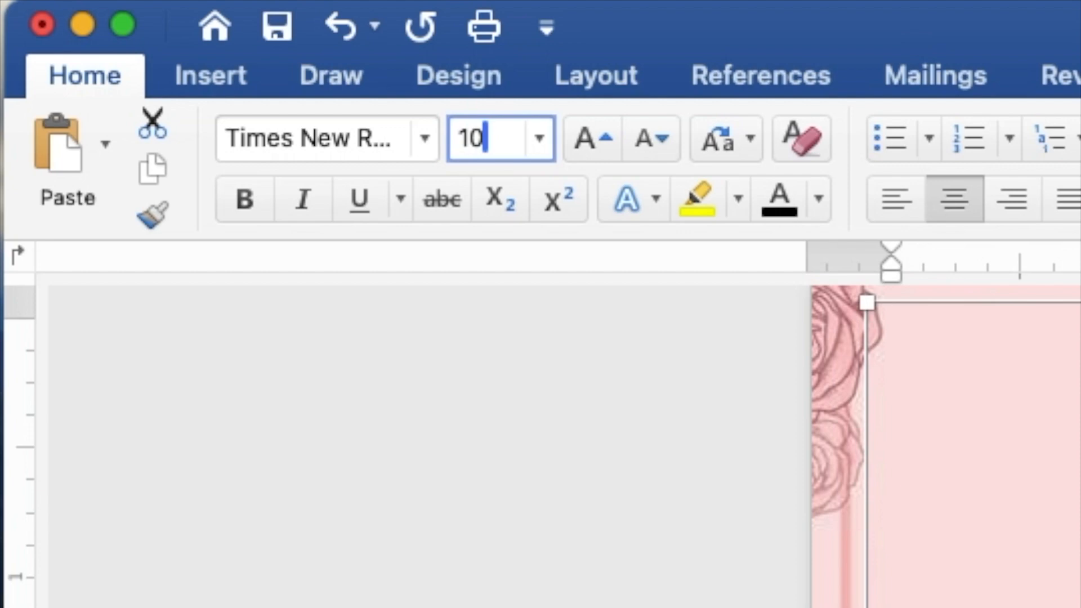
key(Return)
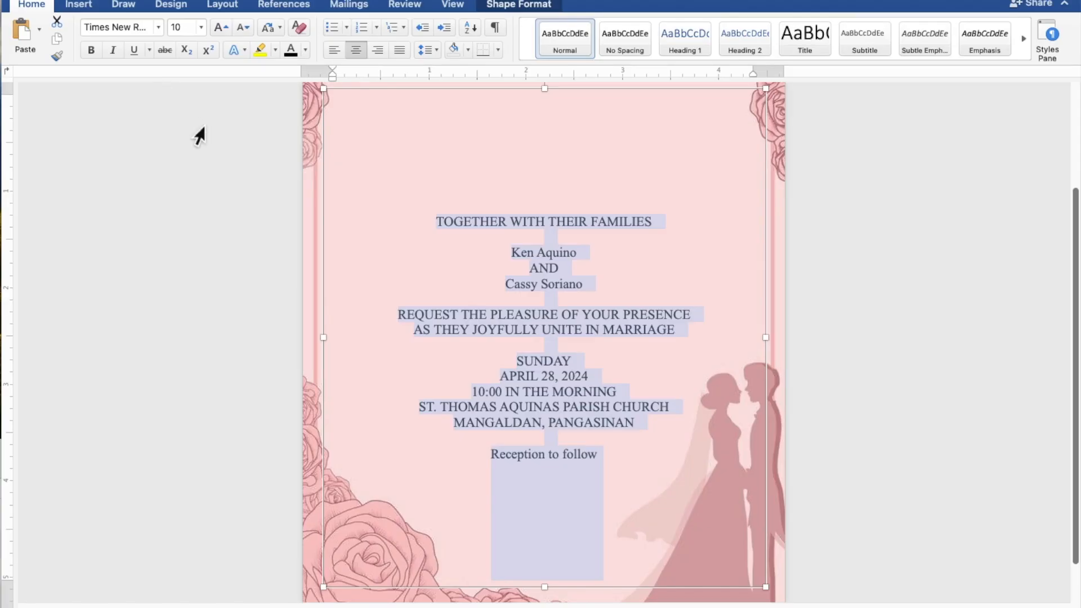
Format both names and the Reception to follow line in Edwardian Script ITC, size 20
click(593, 256)
drag(570, 259, 521, 255)
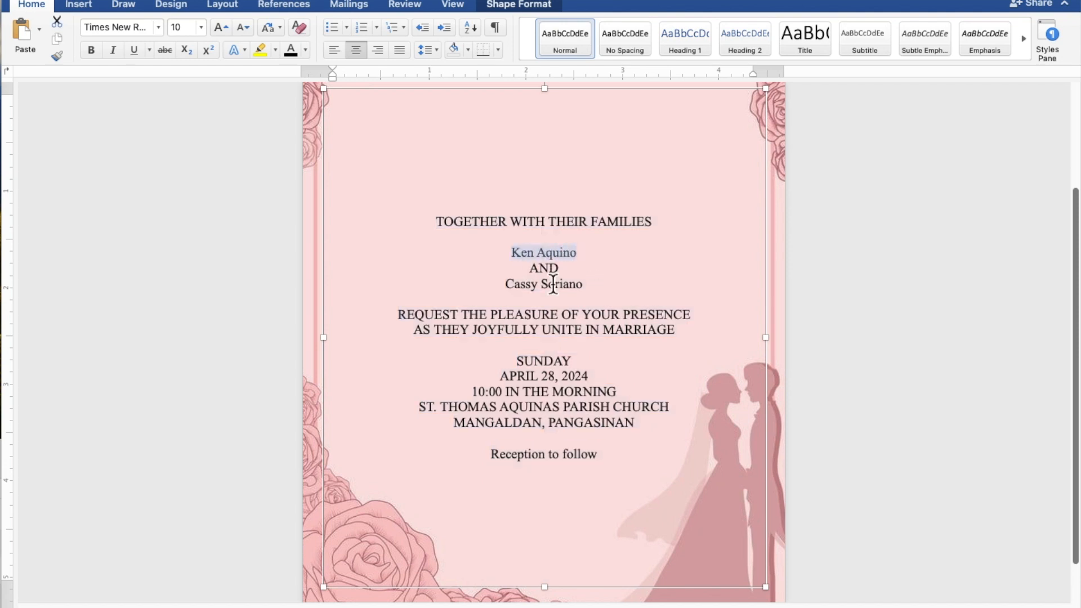
drag(587, 291, 514, 292)
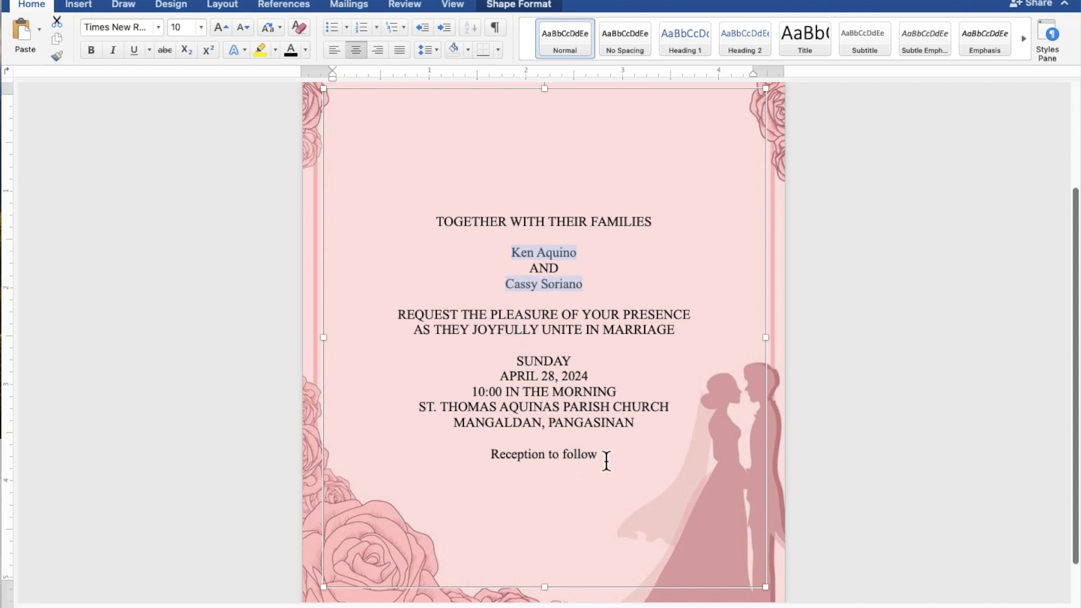
drag(603, 458, 511, 462)
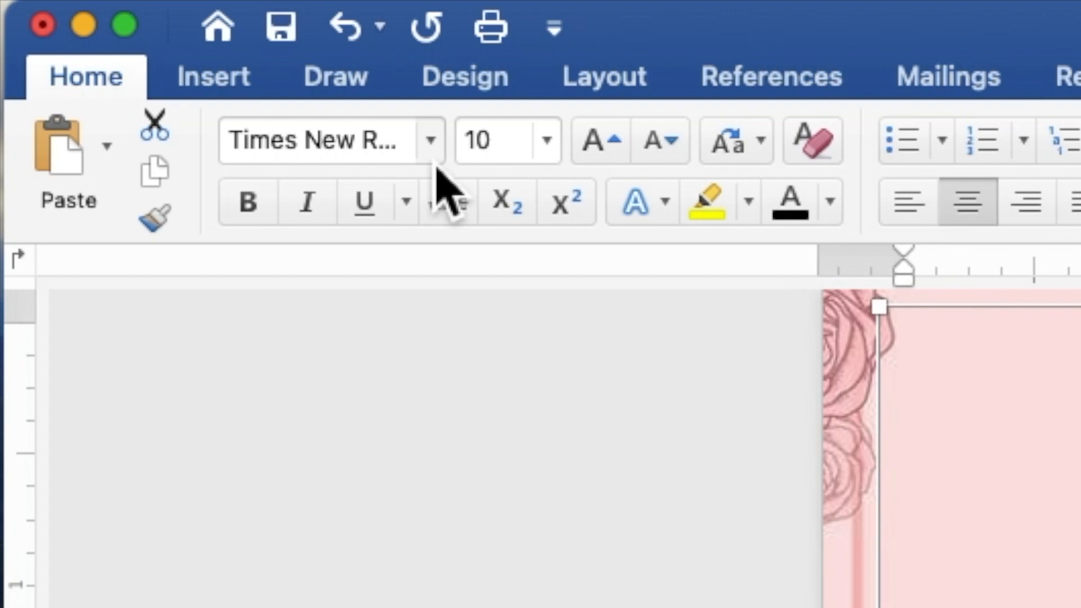
click(431, 143)
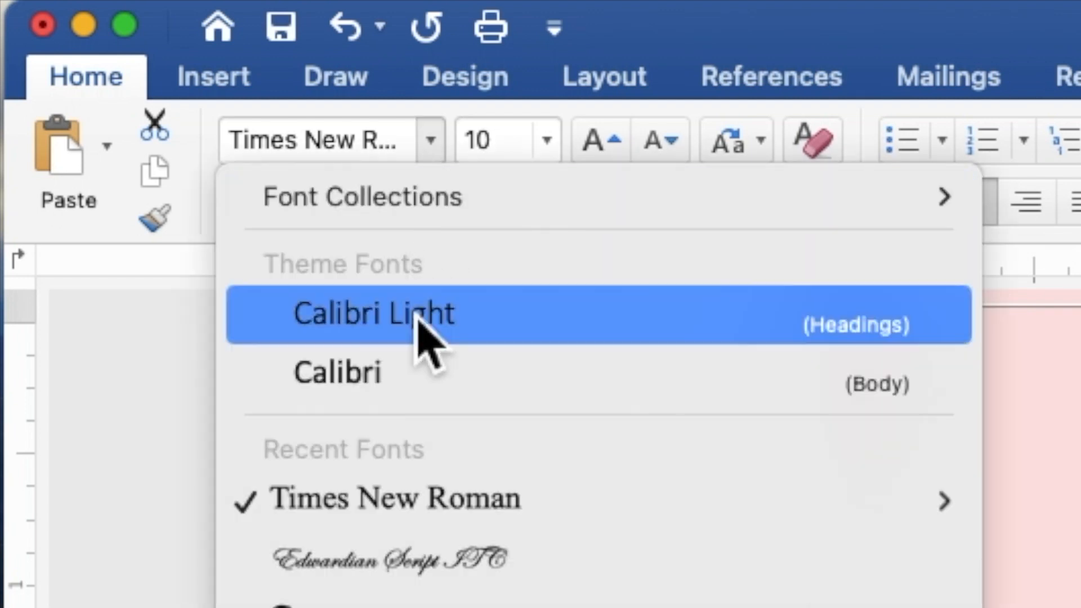
click(439, 580)
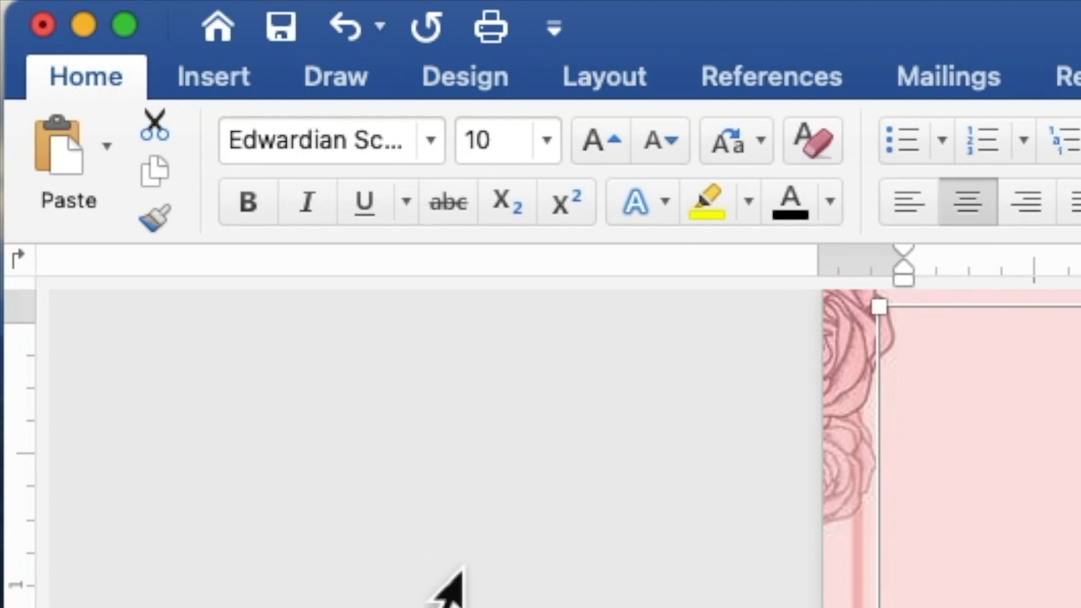
click(515, 150)
drag(515, 150, 467, 149)
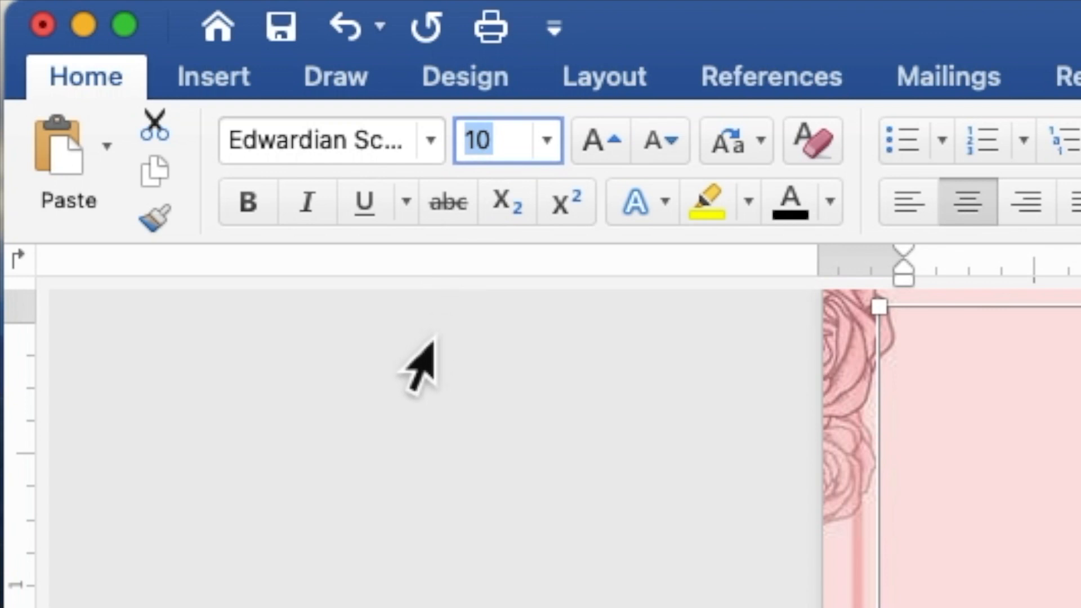
text(20)
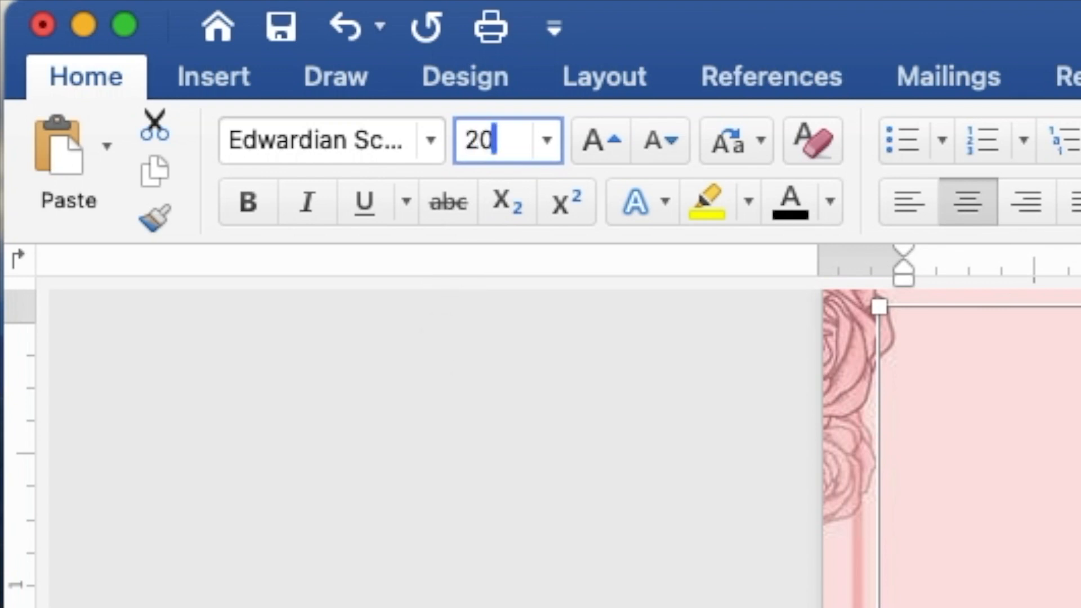
key(Return)
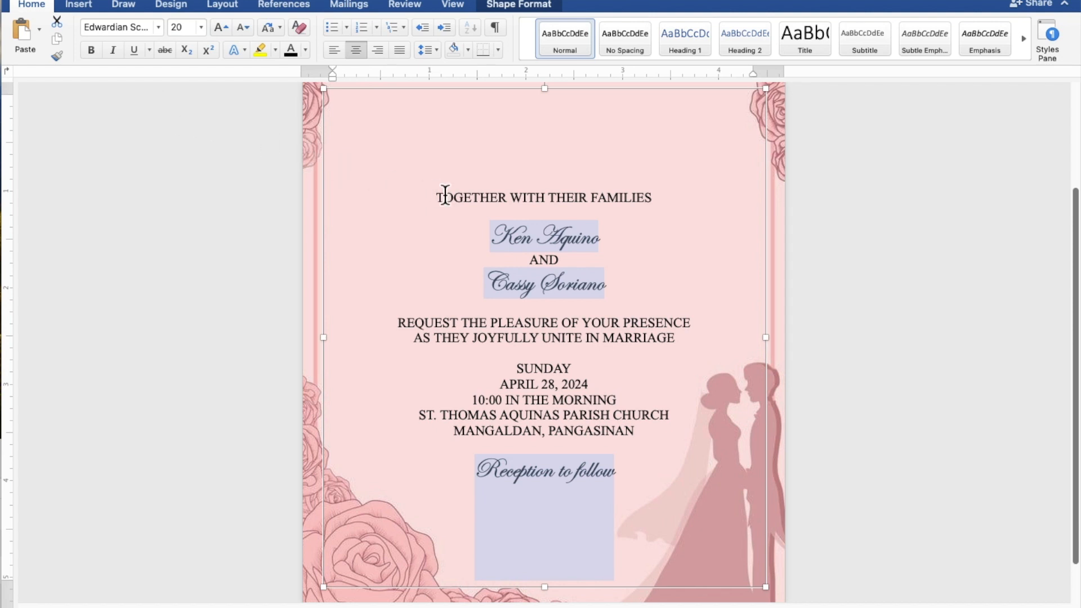
Enlarge the two name lines to size 40, leaving Reception to follow at 20
click(601, 240)
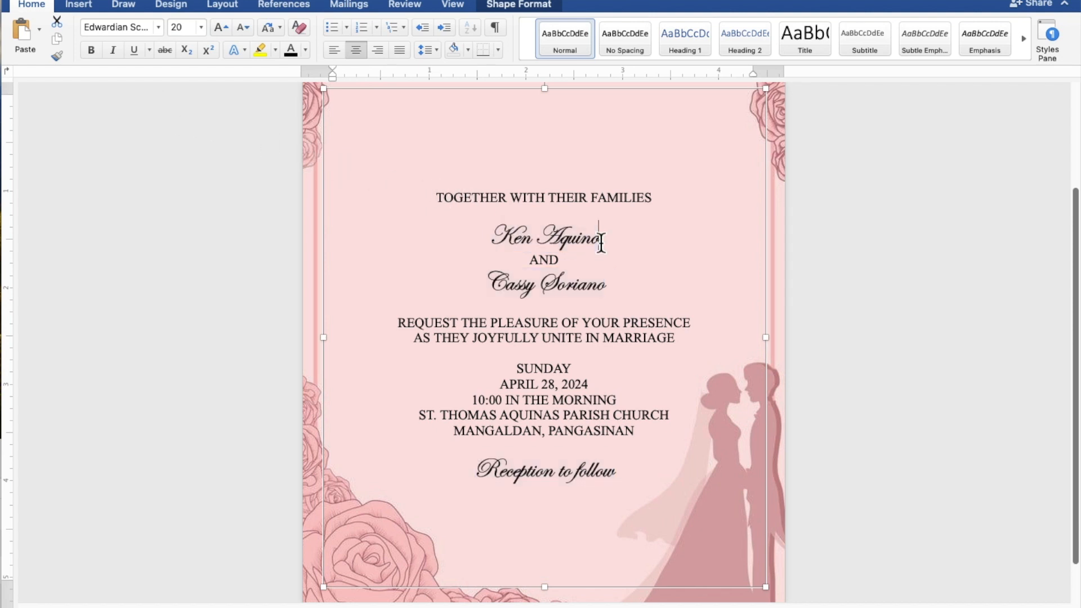
drag(603, 242, 515, 248)
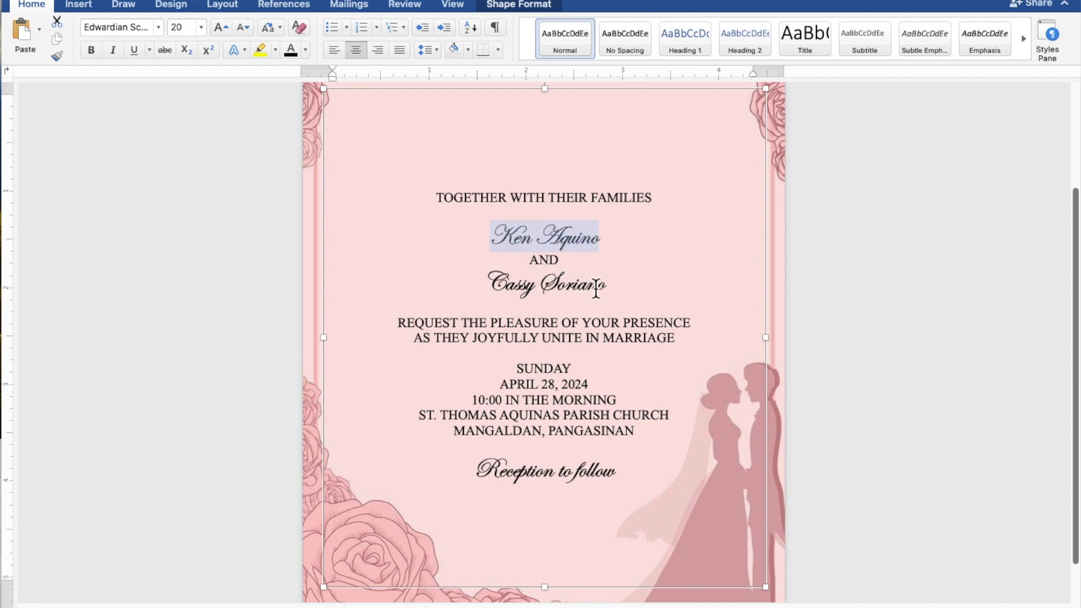
drag(610, 292, 509, 287)
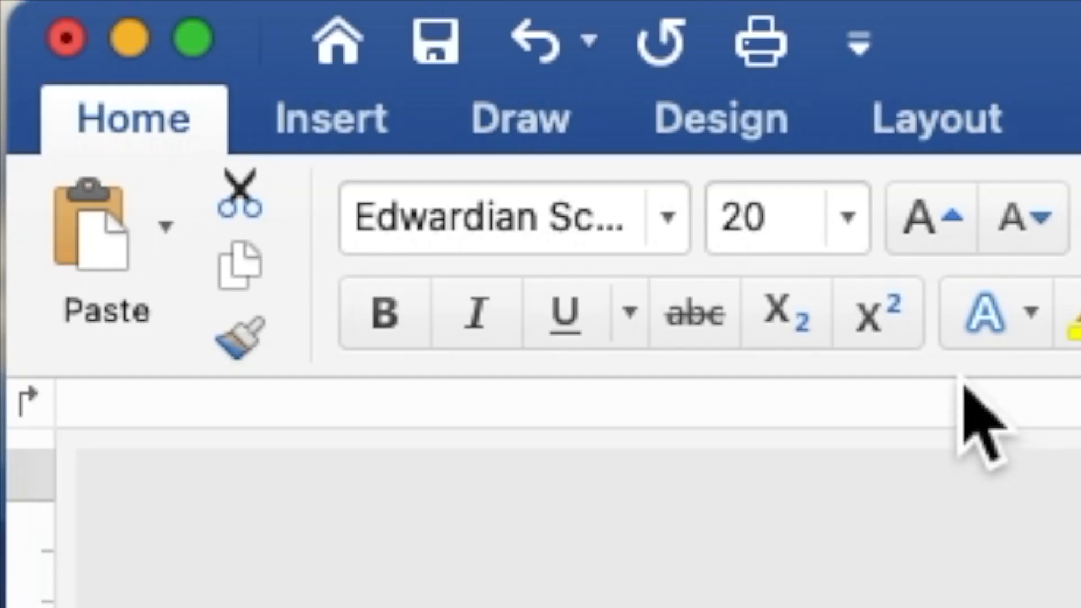
click(779, 242)
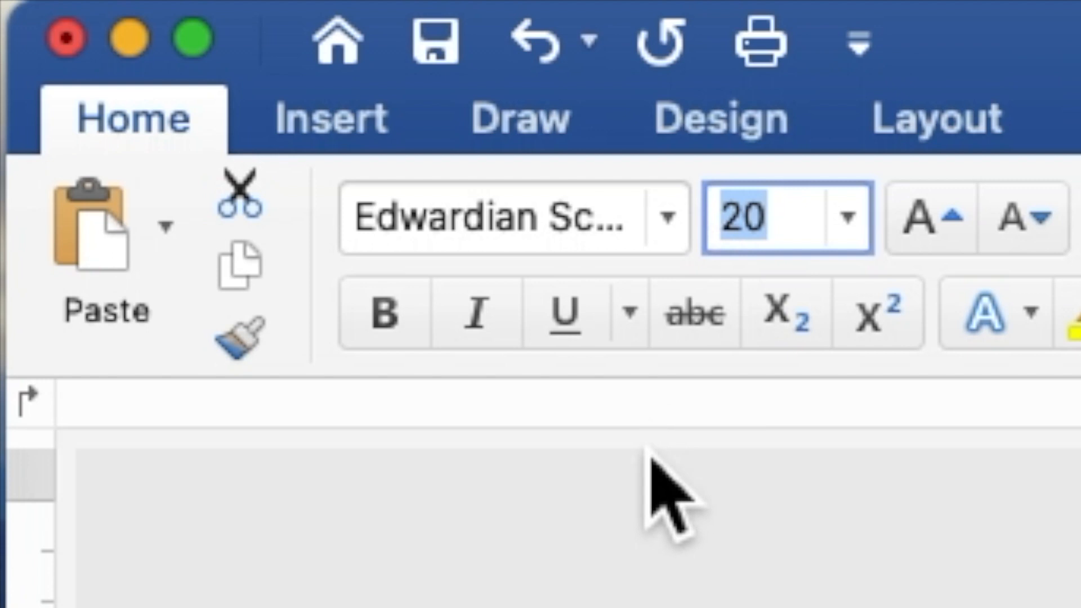
text(40)
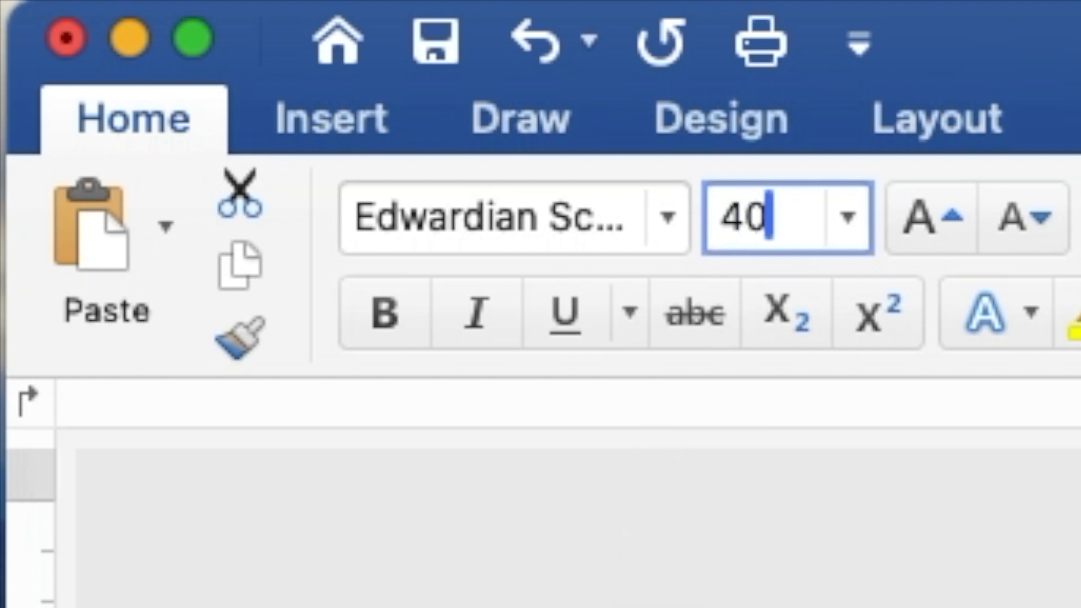
key(Return)
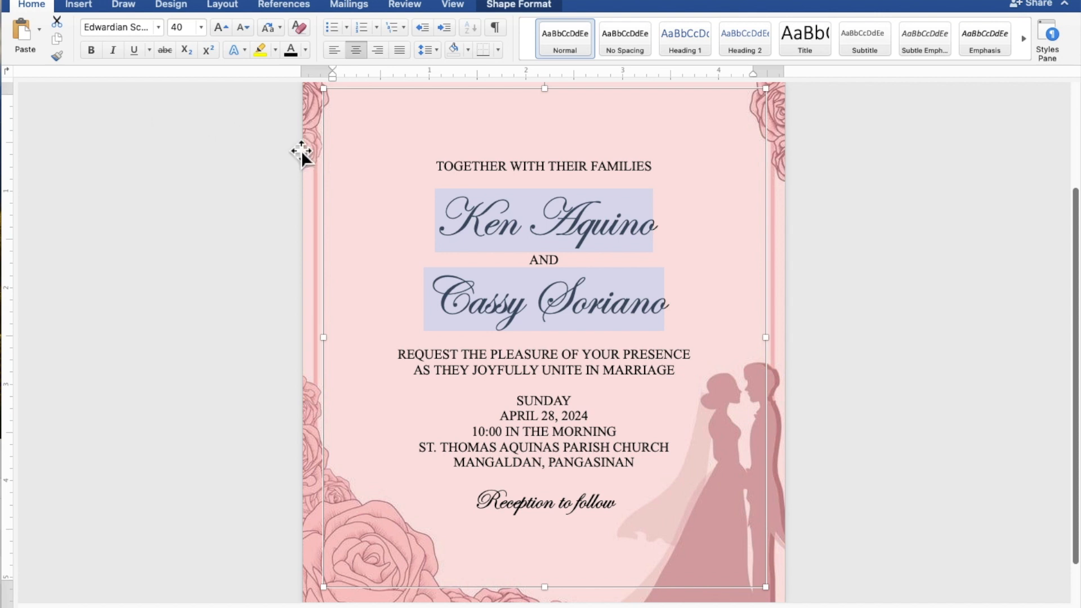
Insert blank lines above and below the couple's names and above 'Reception to follow'
click(560, 185)
key(Return)
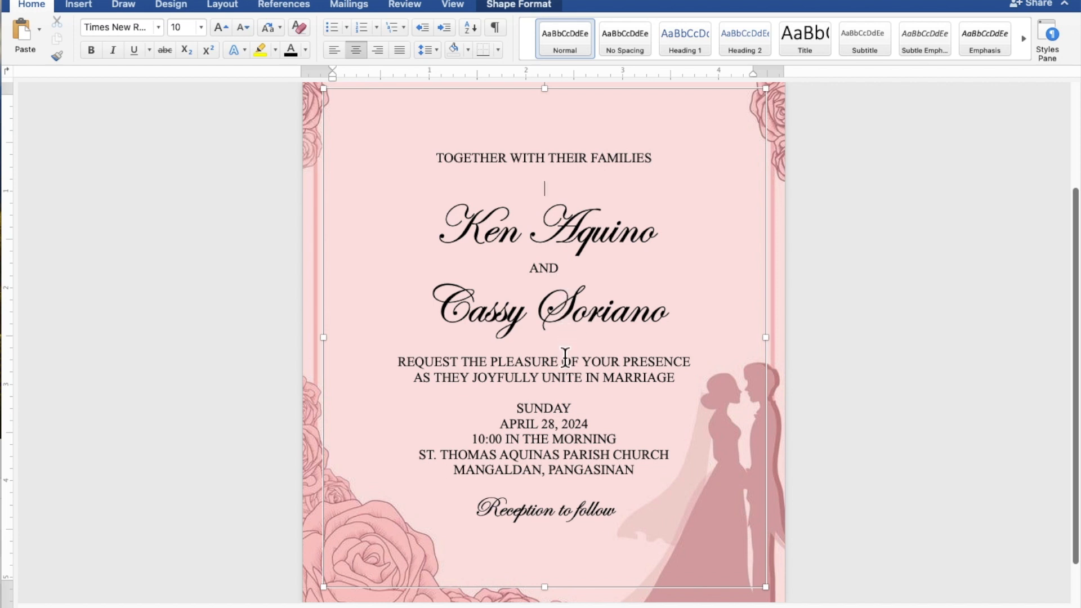
key(Return)
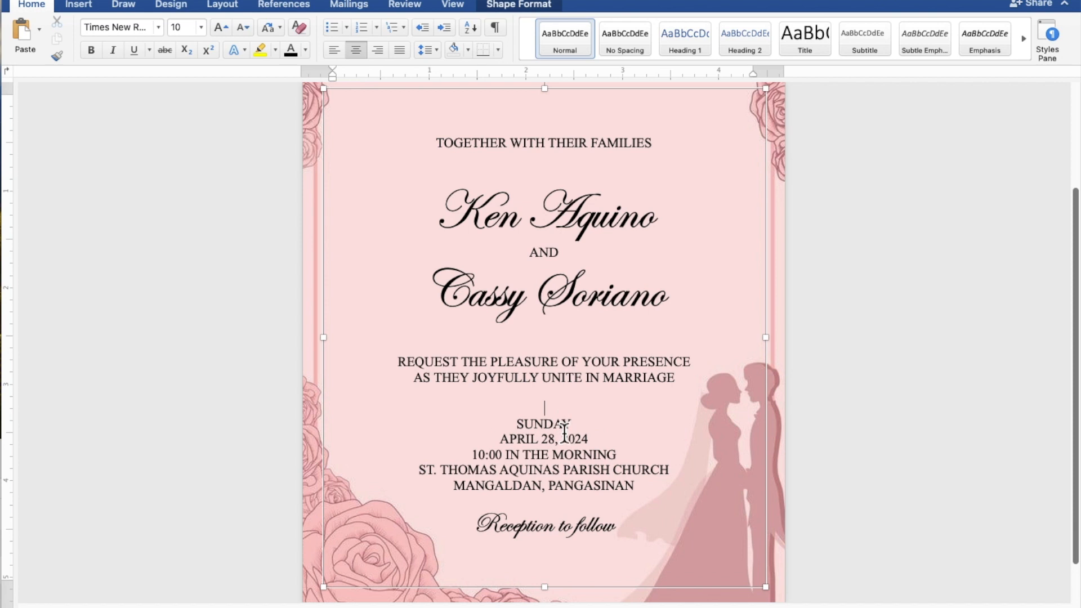
key(Return)
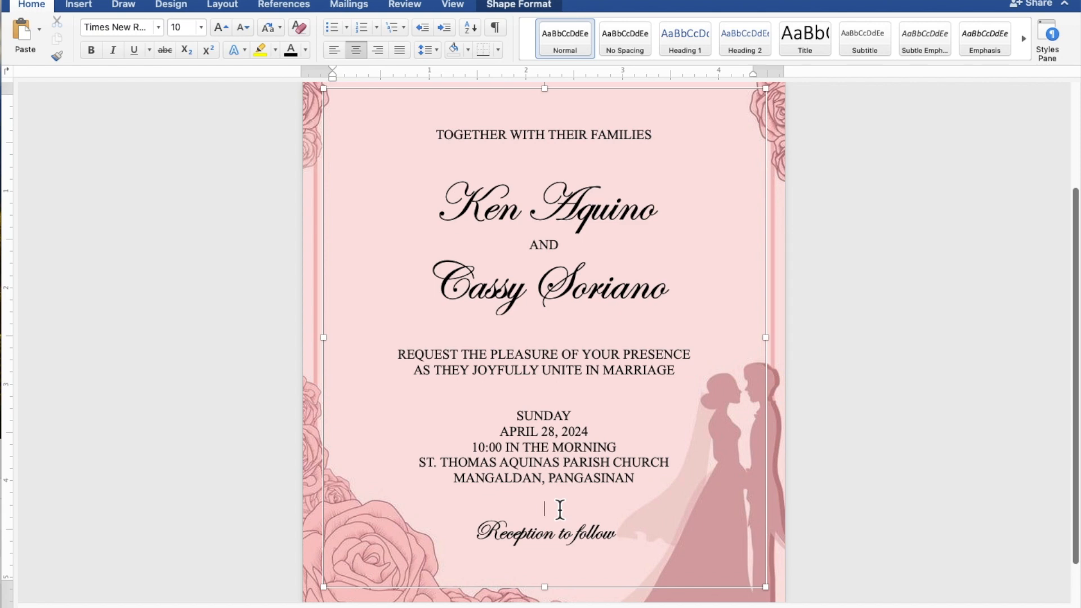
scroll(560, 509, down, 5)
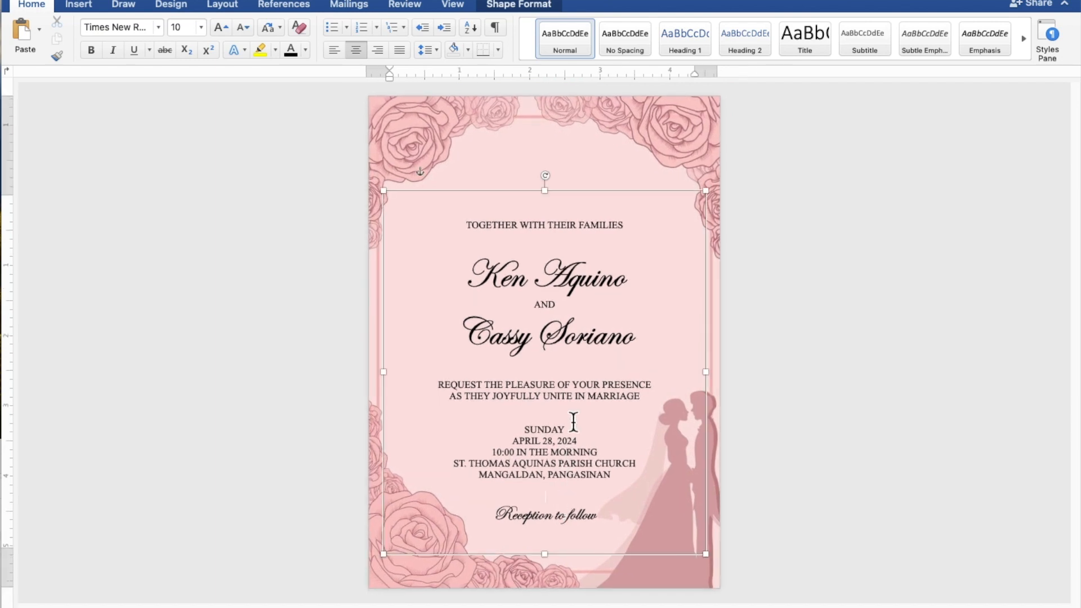
Nudge the invitation text box four steps upward, keeping all wording inside the rose border
click(609, 198)
key(Up)
key(Up)
key(Up)
key(Up)
key(Up)
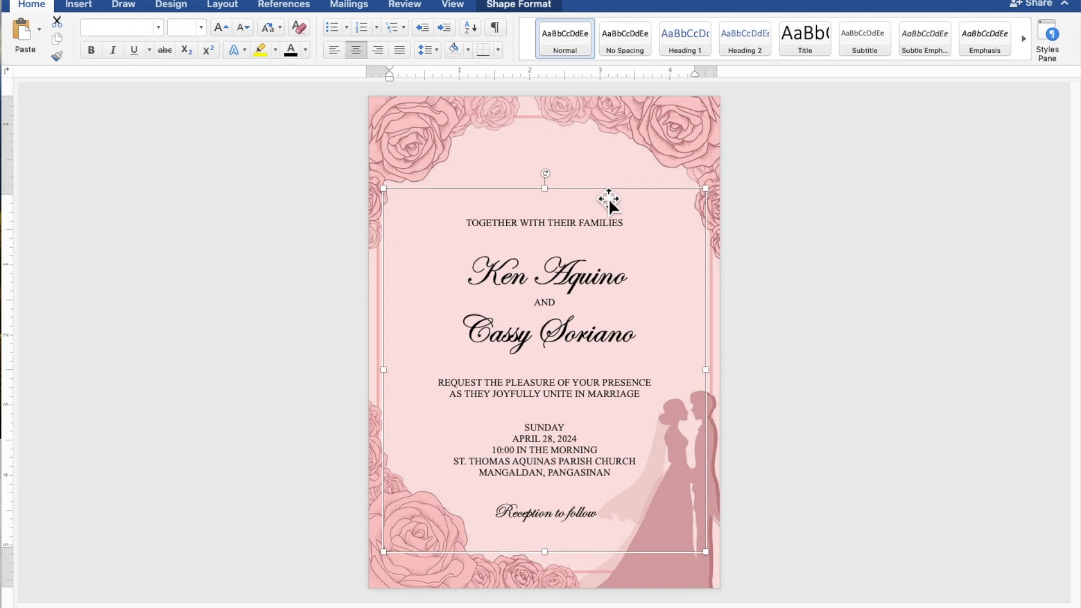
key(Up)
key(Up)
key(Up)
key(Up)
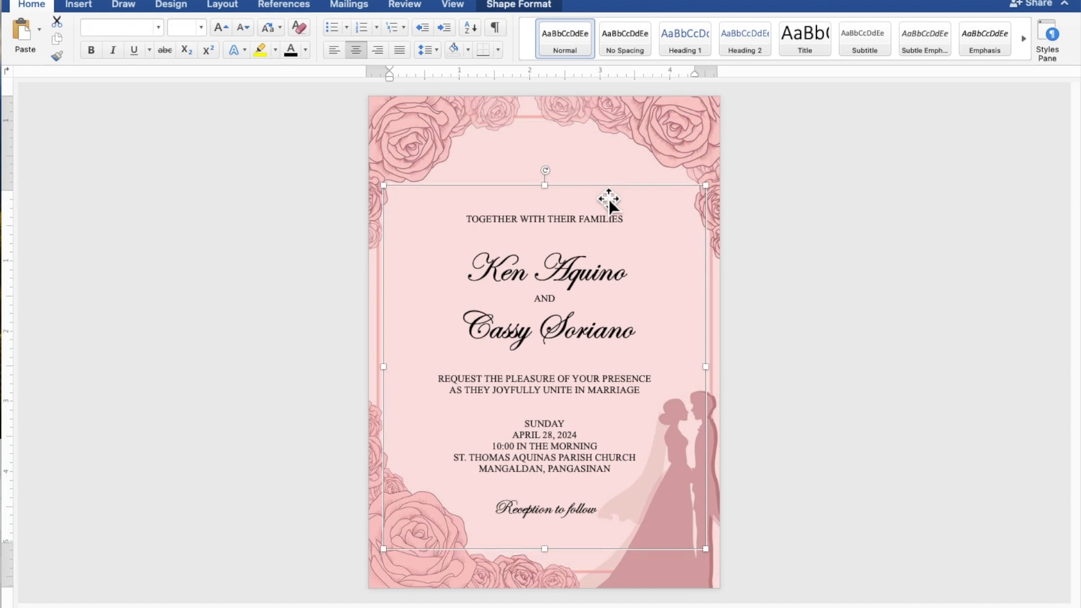
key(Up)
key(Up)
key(Up)
key(Up)
key(Up)
key(Up)
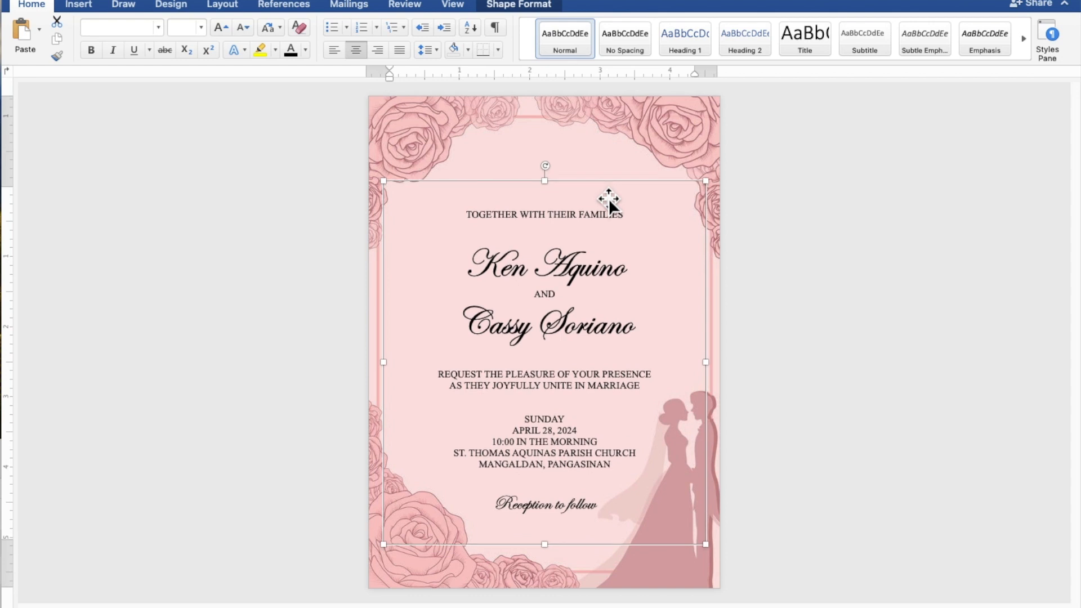
key(Up)
key(Up)
key(Up)
key(Up)
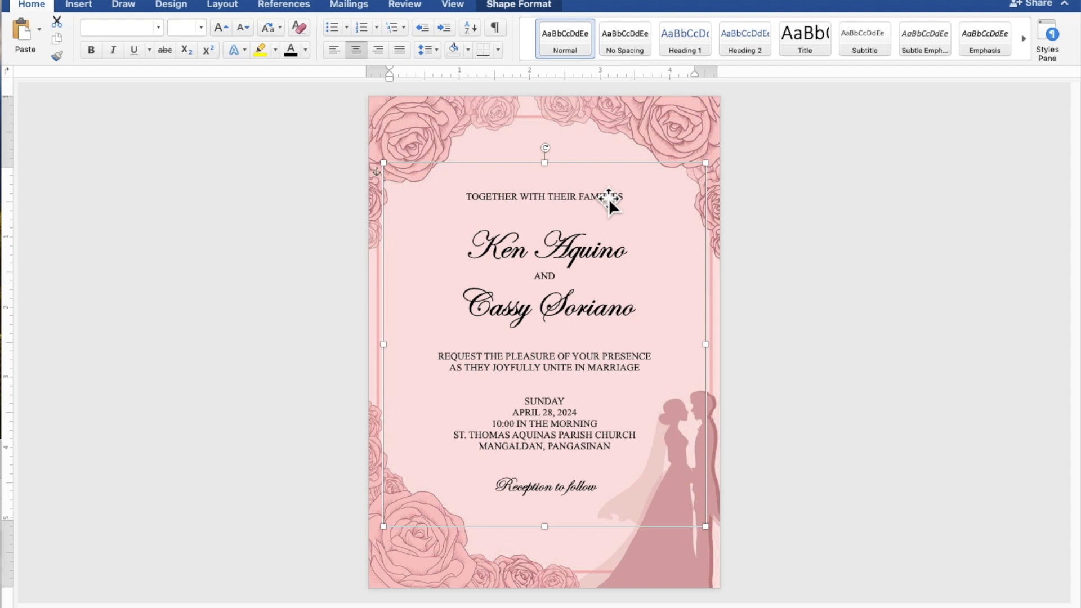
click(898, 252)
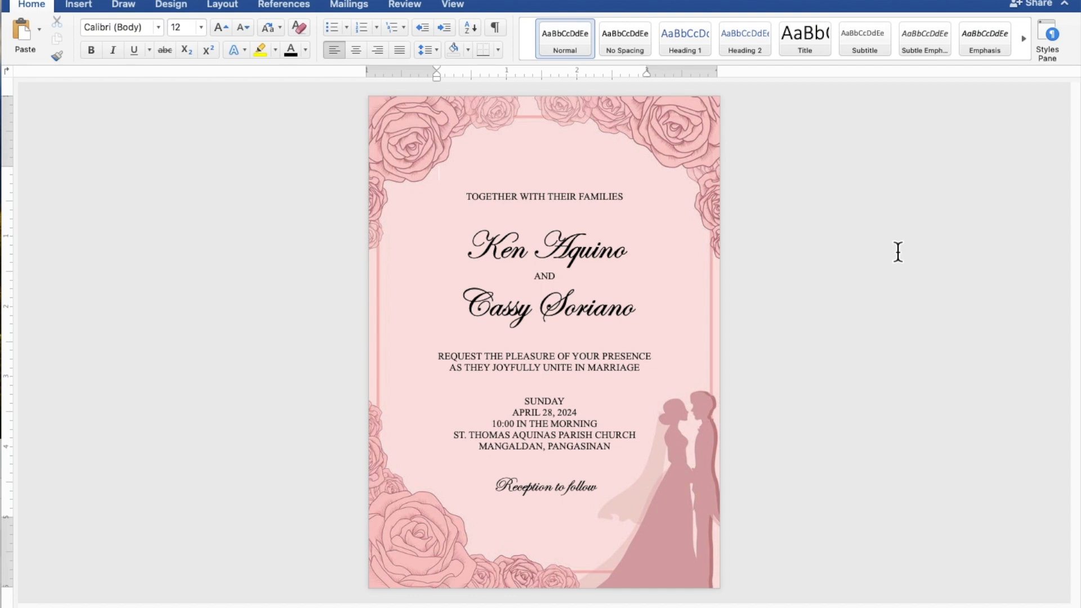